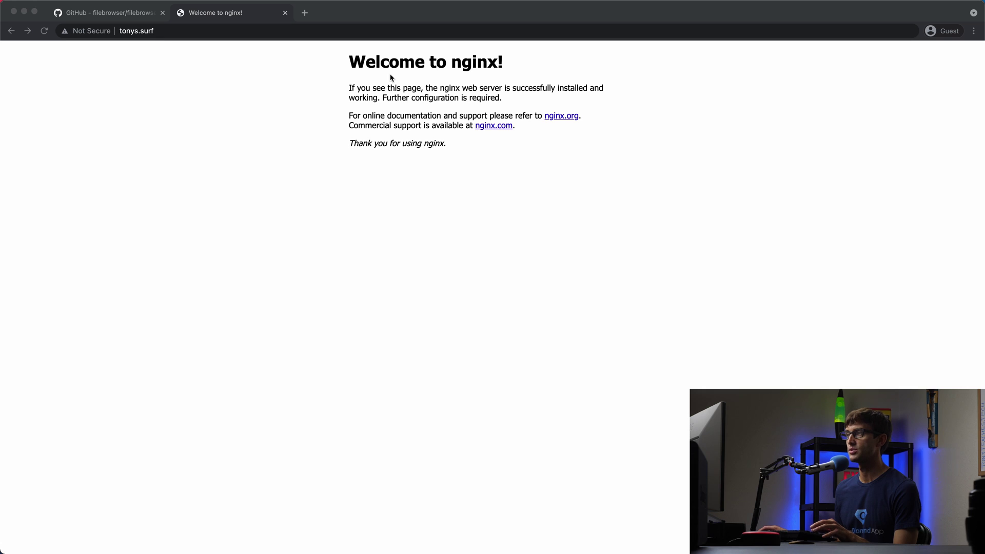
Bring the Chrome window showing the nginx welcome page at tonys.surf into focus
left_click(398, 258)
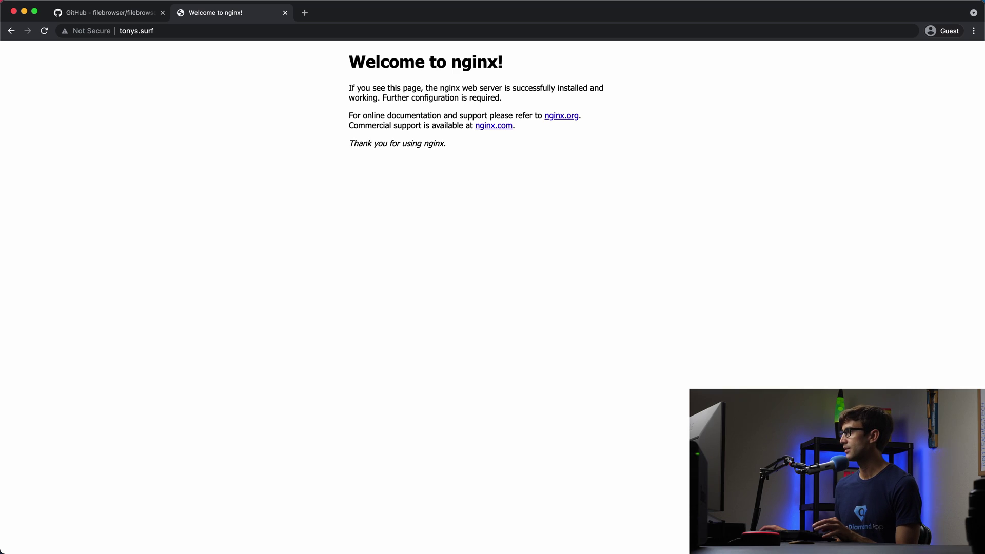
Switch to the root SSH session on tonys.surf and get a fresh shell prompt
key("super+Tab")
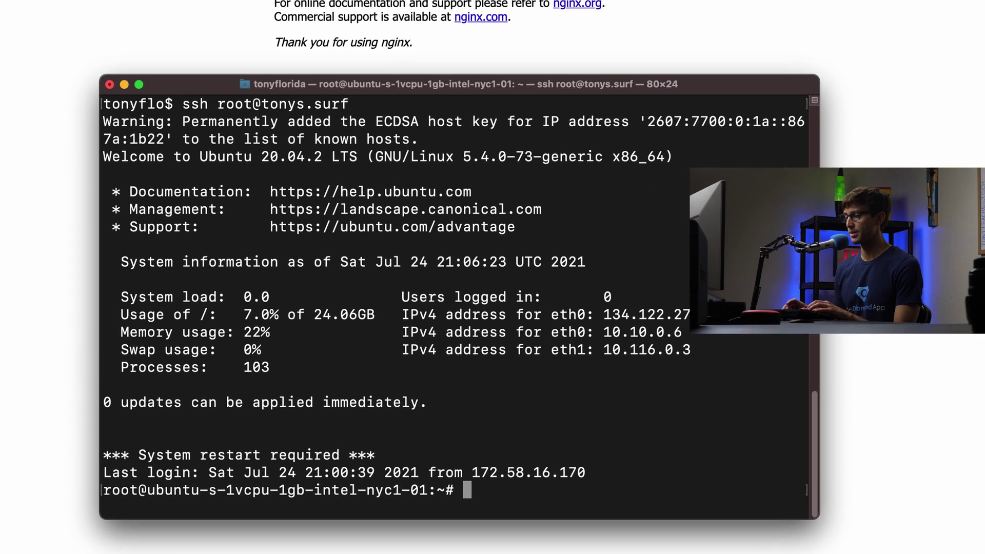
key("Return")
key("Return")
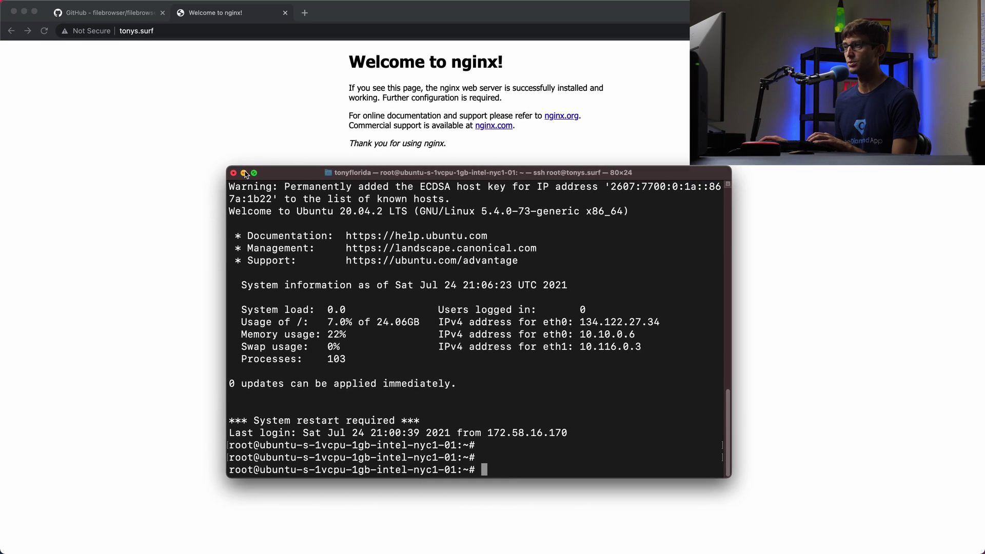
View the filebrowser/filebrowser GitHub tab and scroll through its file list and README
left_click(244, 173)
left_click(126, 14)
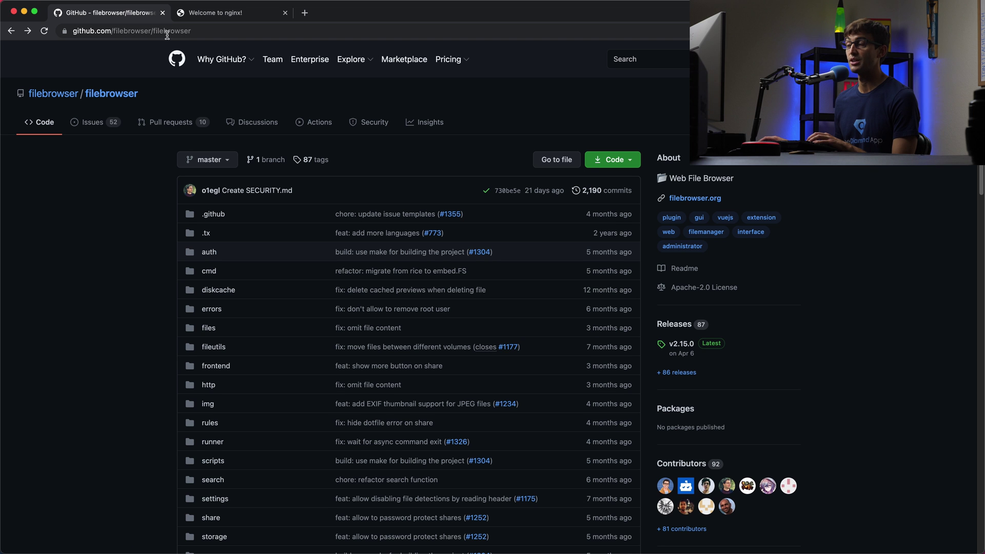
scroll(175, 150, "down", 4)
scroll(176, 150, "down", 12)
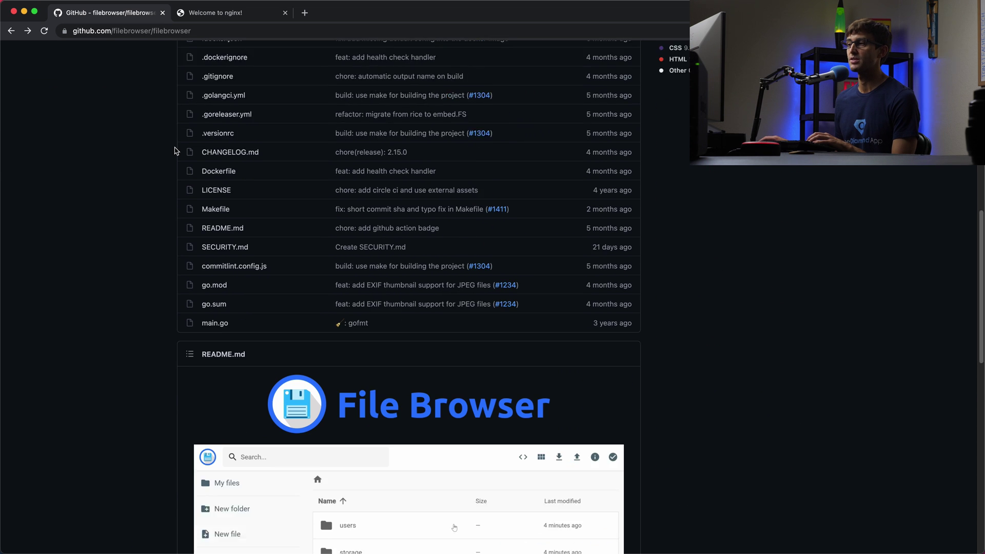
scroll(430, 237, "down", 2)
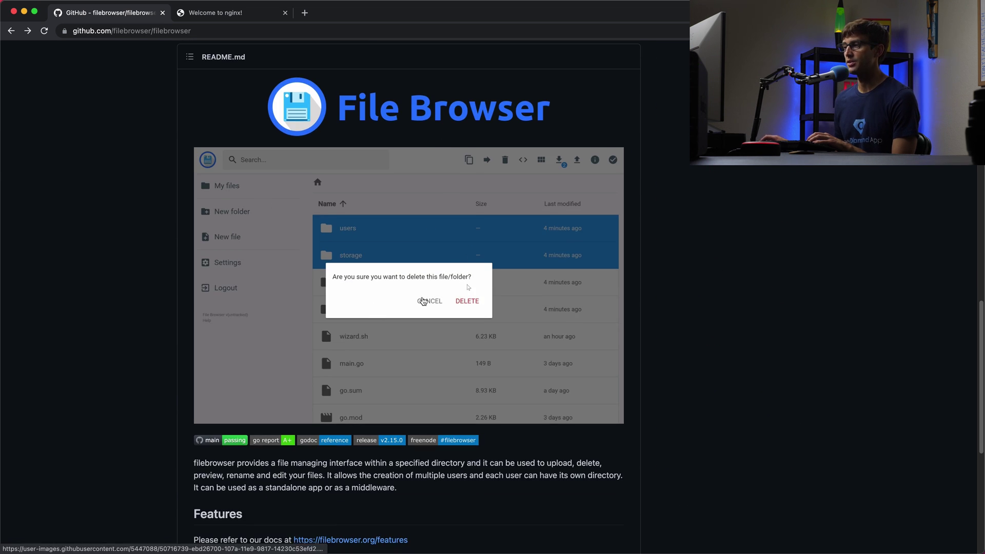
scroll(341, 403, "down", 3)
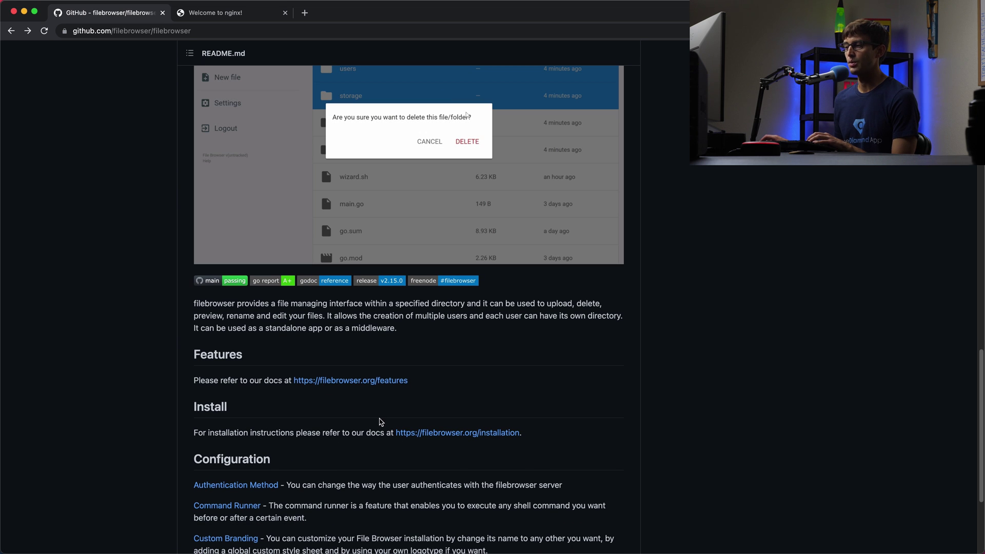
scroll(352, 481, "down", 3)
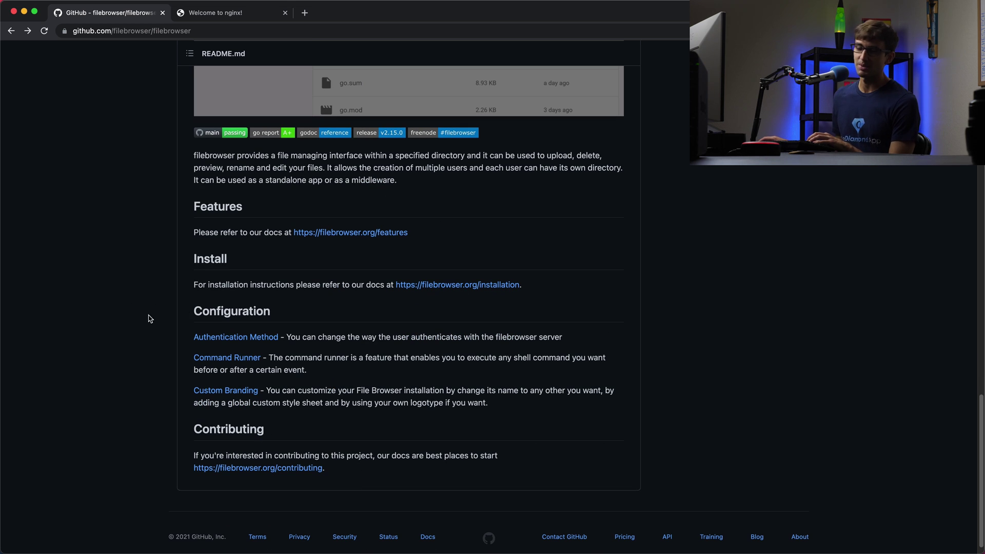
scroll(194, 316, "up", 10)
scroll(205, 323, "down", 2)
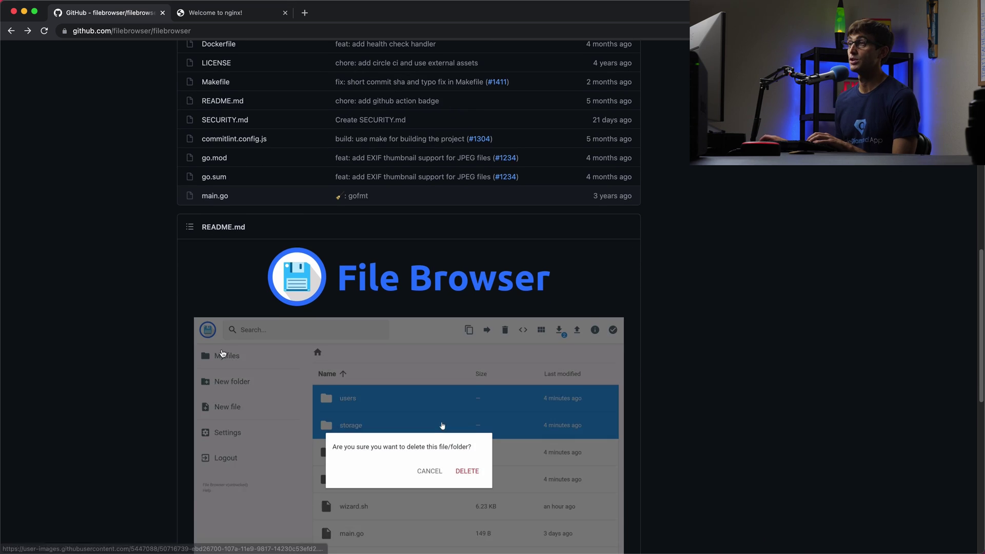
scroll(220, 352, "down", 3)
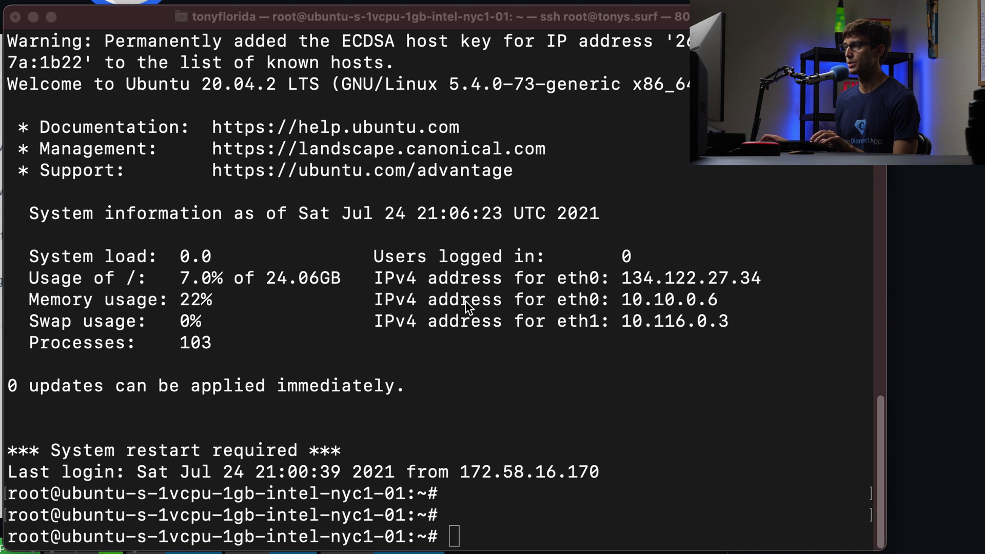
Paste and run the curl get.sh install script to install File Browser v2.15.0
left_click(385, 214)
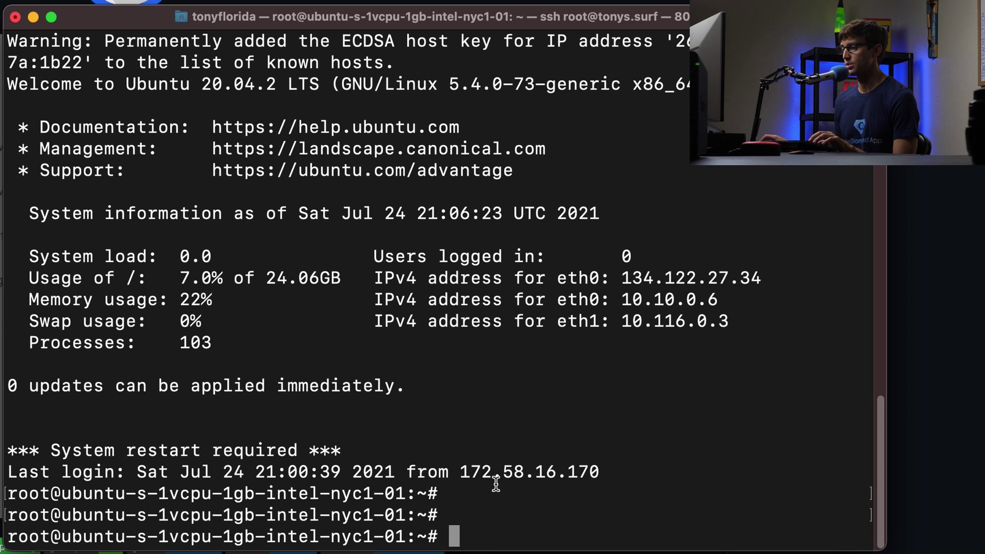
type("curl -fsSL https://raw.githubusercontent.com/filebrowser/get/master/get.sh | bash")
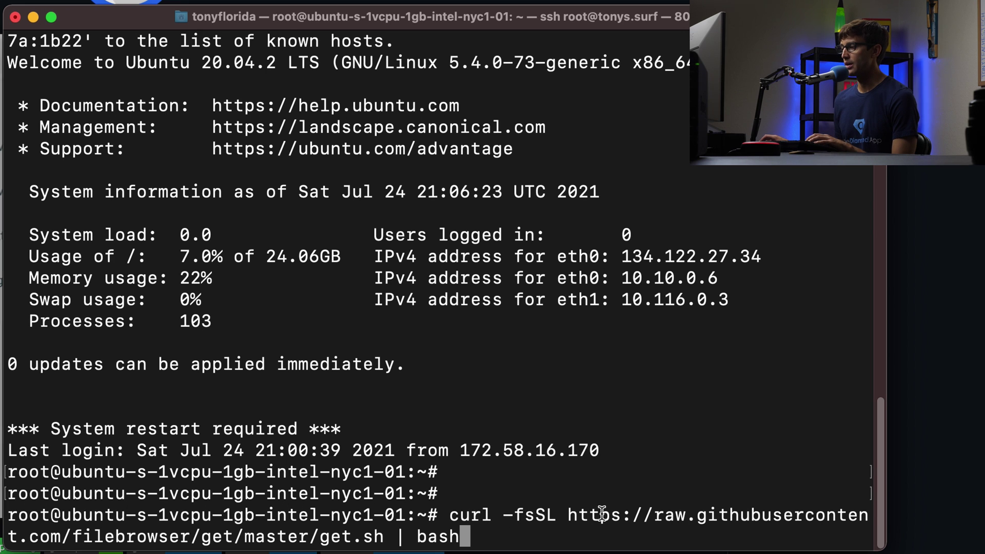
double_click(567, 520)
left_click_drag(566, 521, 349, 541)
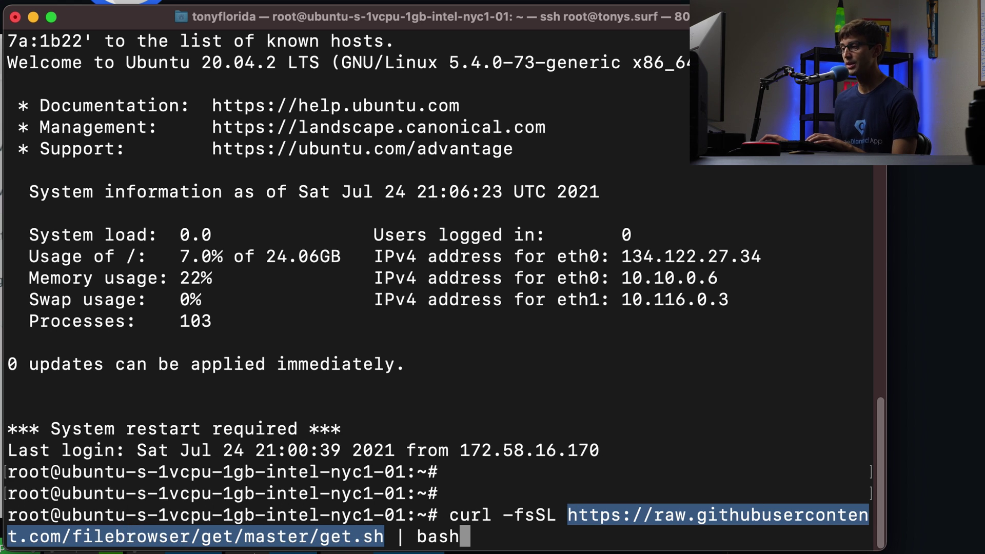
double_click(333, 537)
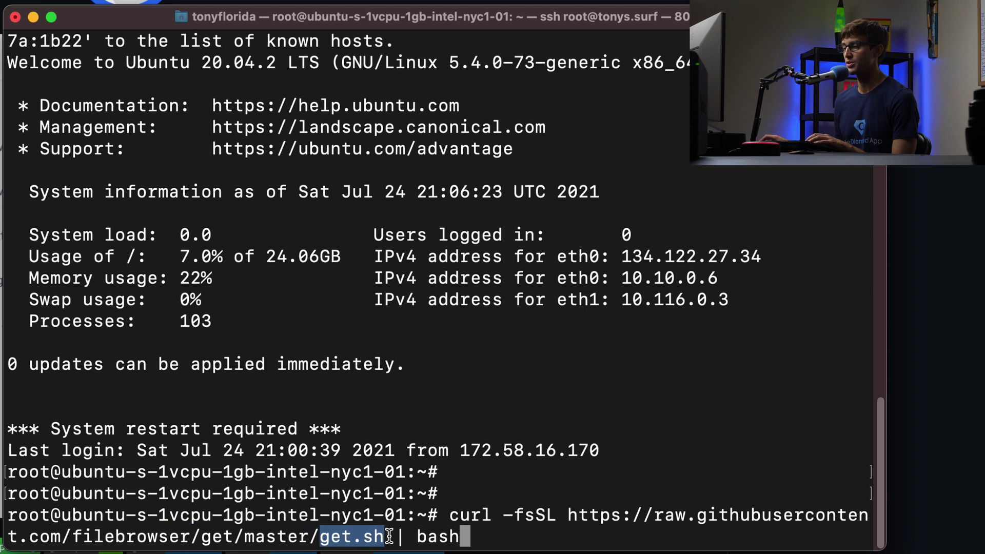
left_click(502, 495)
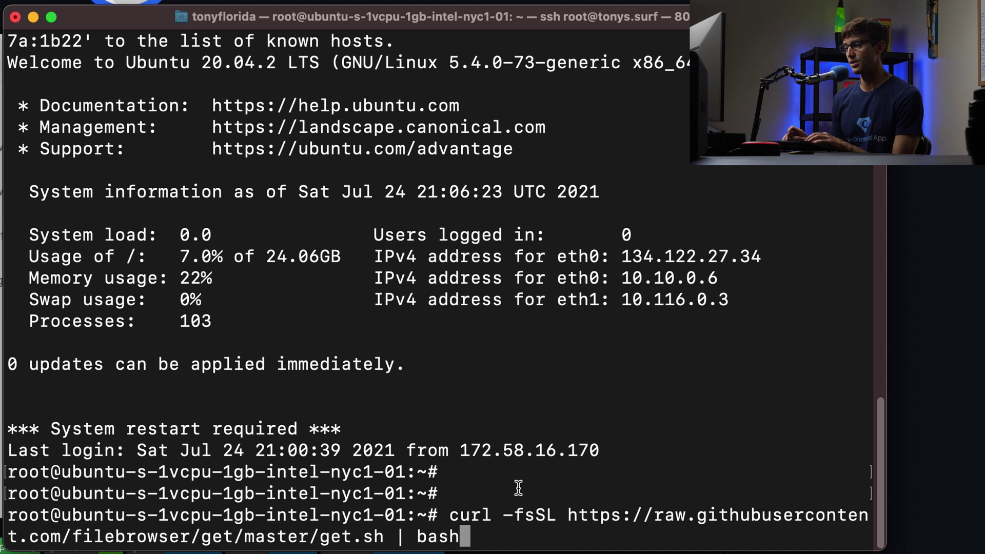
key("Return")
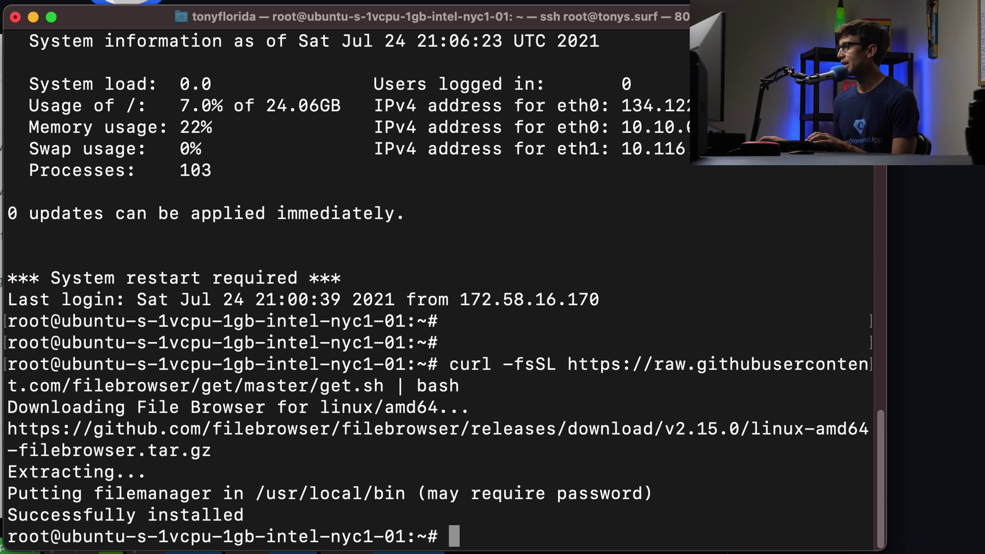
Paste the command filebrowser -p 8080 -a 134.122.27.34 -r /var/www and review its options
key("super+Tab")
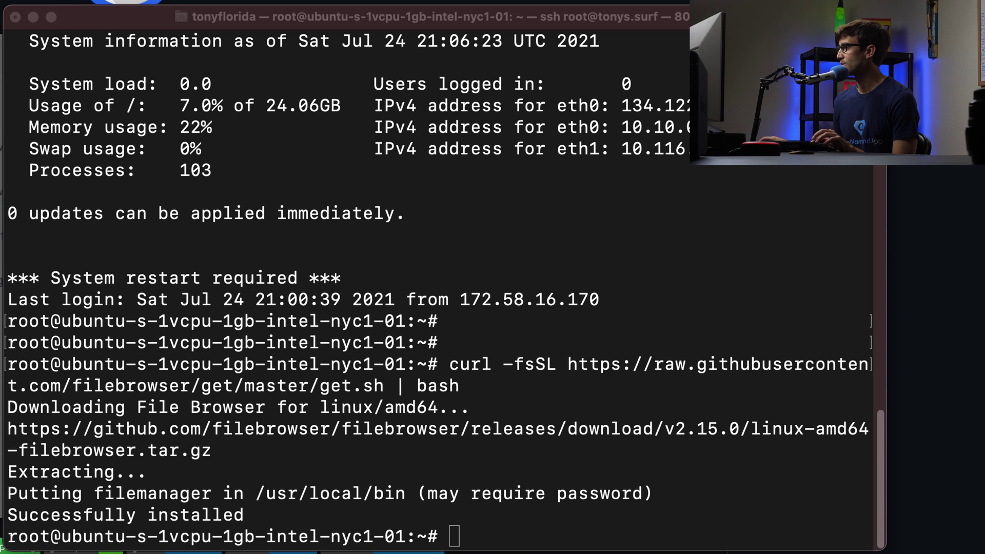
left_click(607, 396)
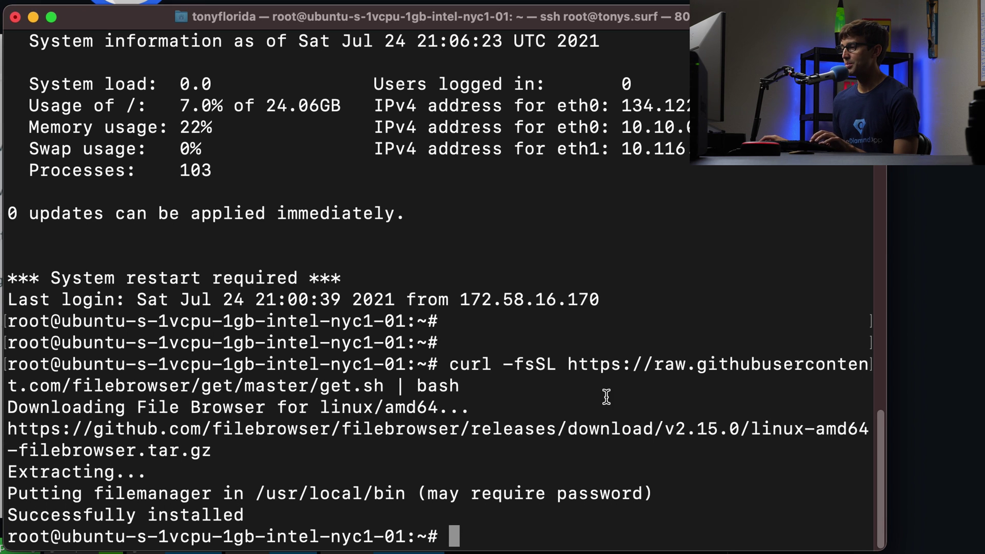
type("filebrowser -p 8080 -a 134.122.27.34 -r /var/www")
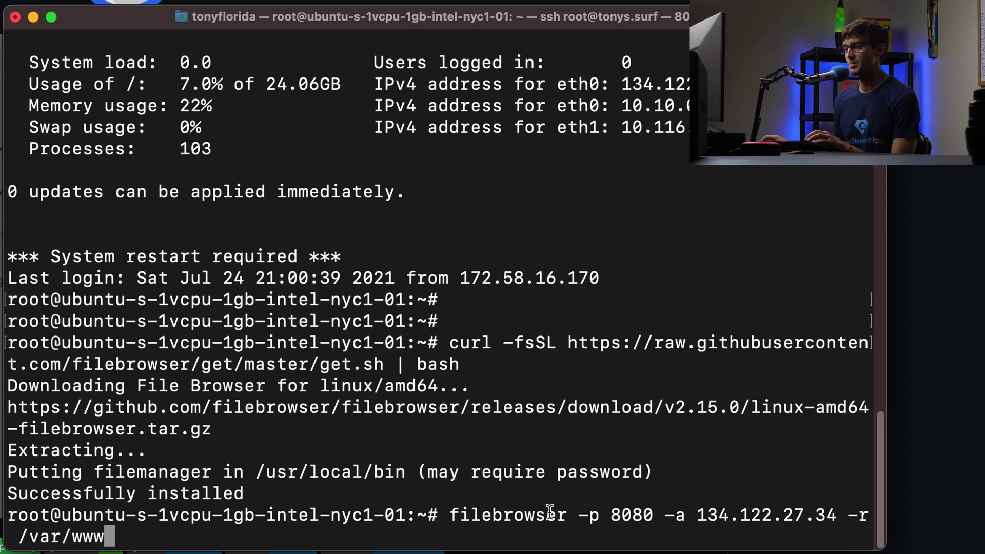
double_click(510, 517)
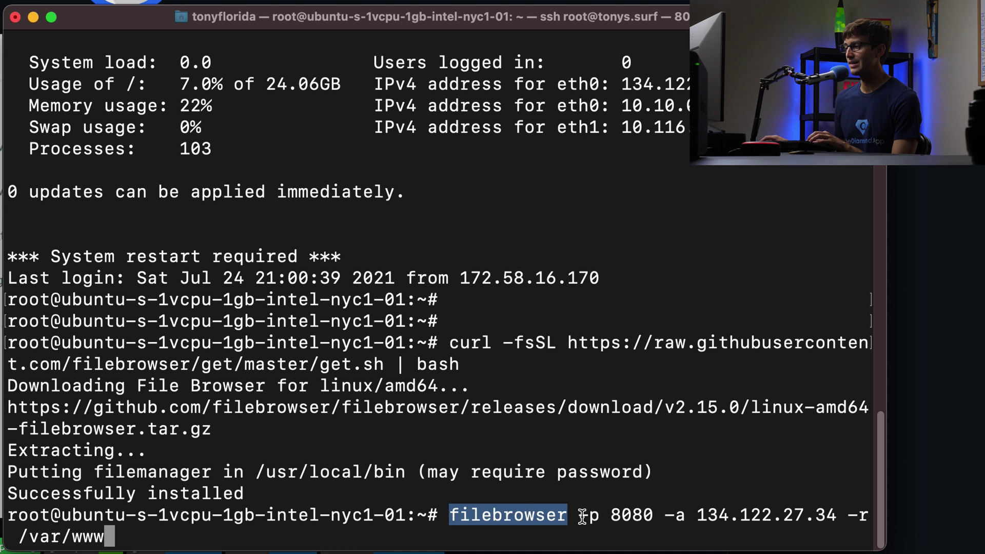
left_click_drag(580, 515, 652, 517)
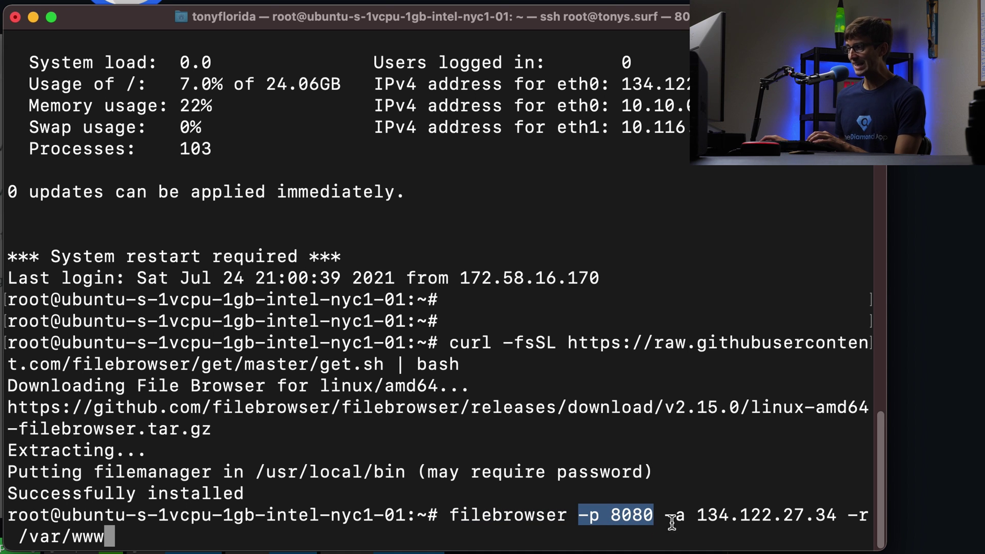
double_click(714, 516)
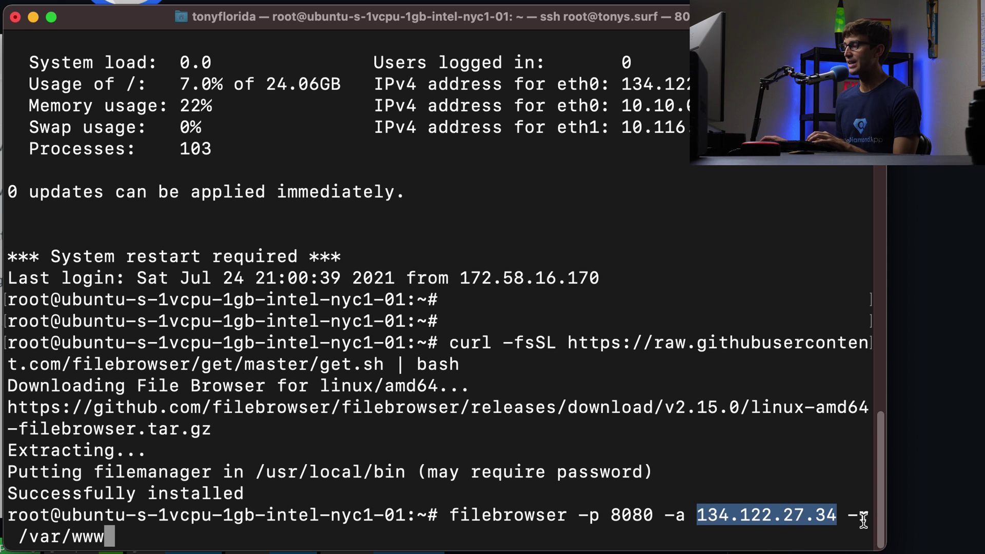
left_click_drag(848, 515, 865, 515)
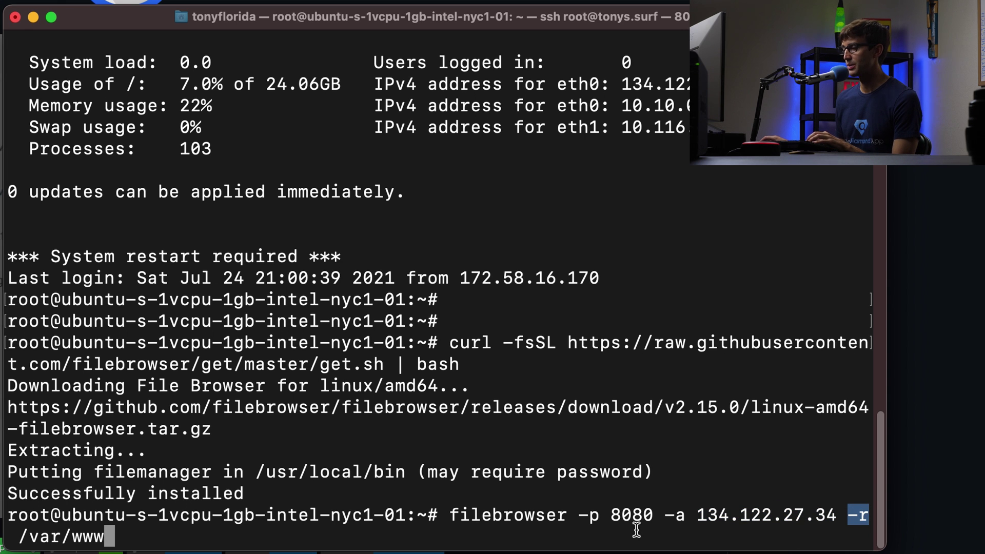
left_click_drag(19, 537, 101, 533)
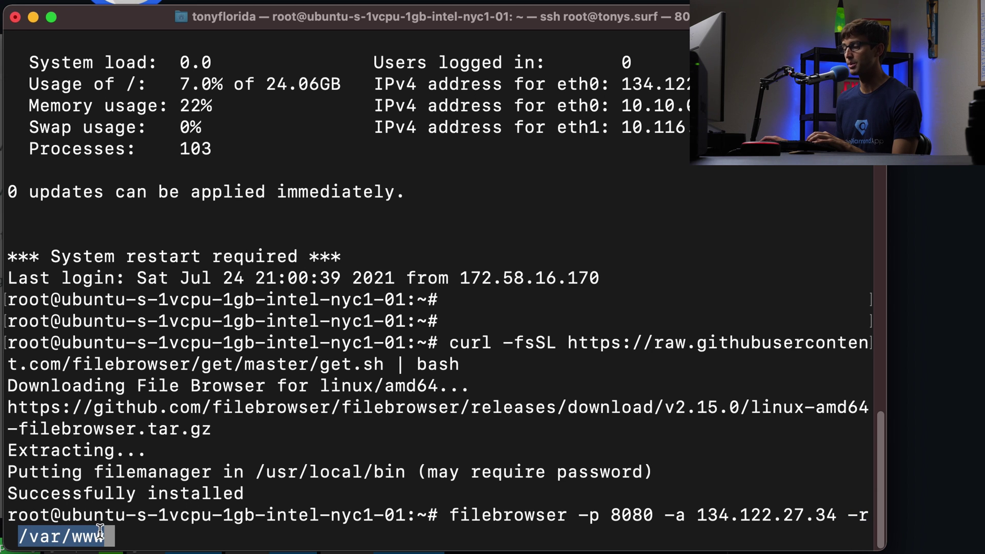
double_click(629, 510)
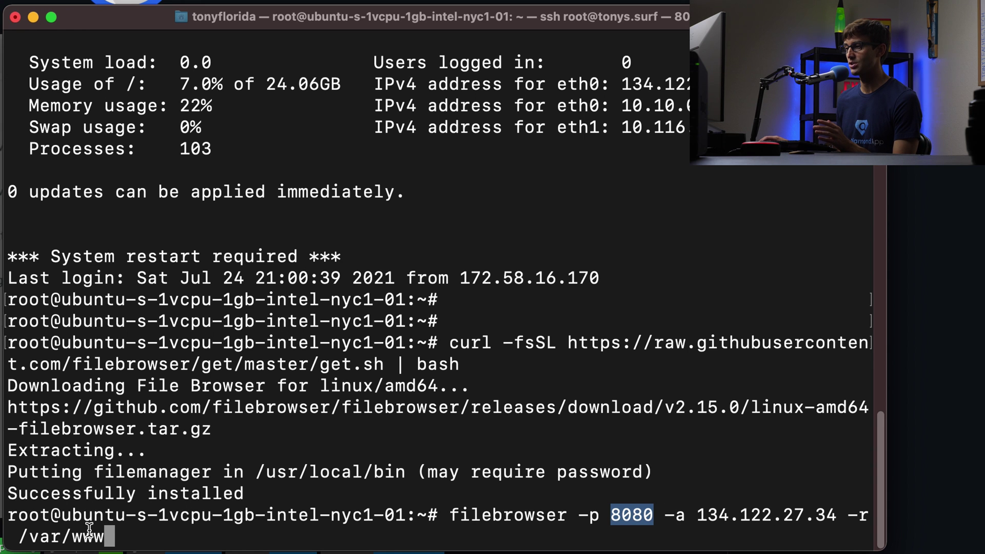
Start File Browser and select its listening address 134.122.27.34:8080
left_click_drag(104, 533, 27, 541)
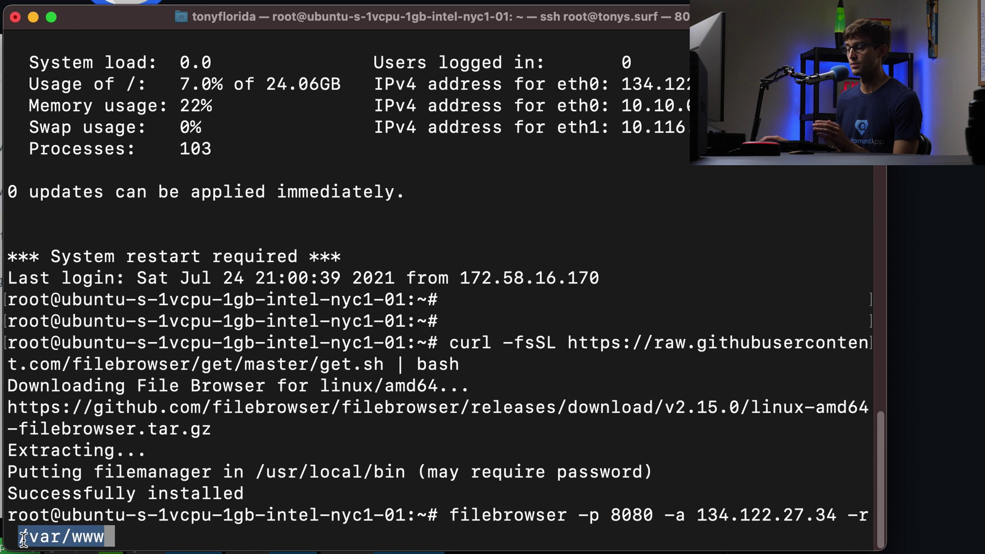
left_click(219, 527)
key("Return")
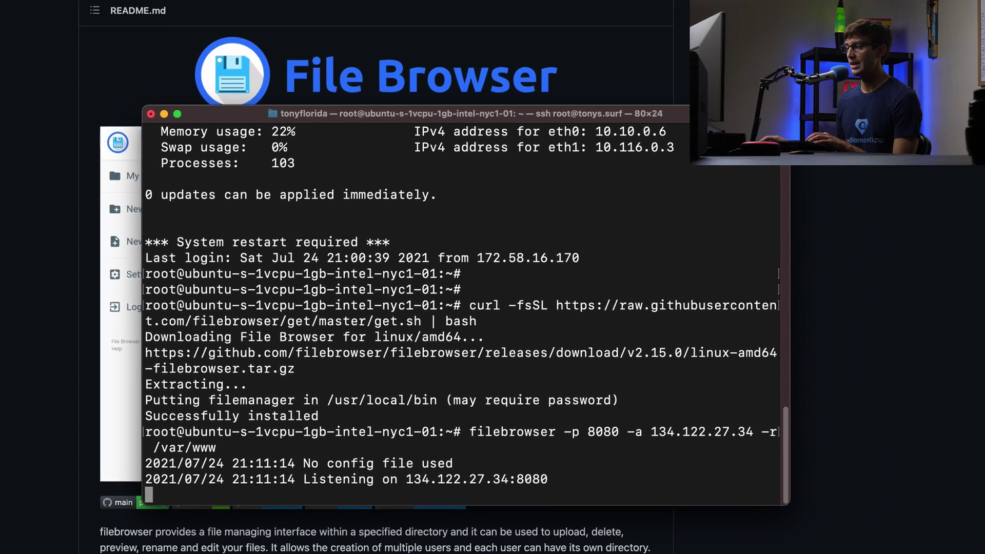
double_click(419, 481)
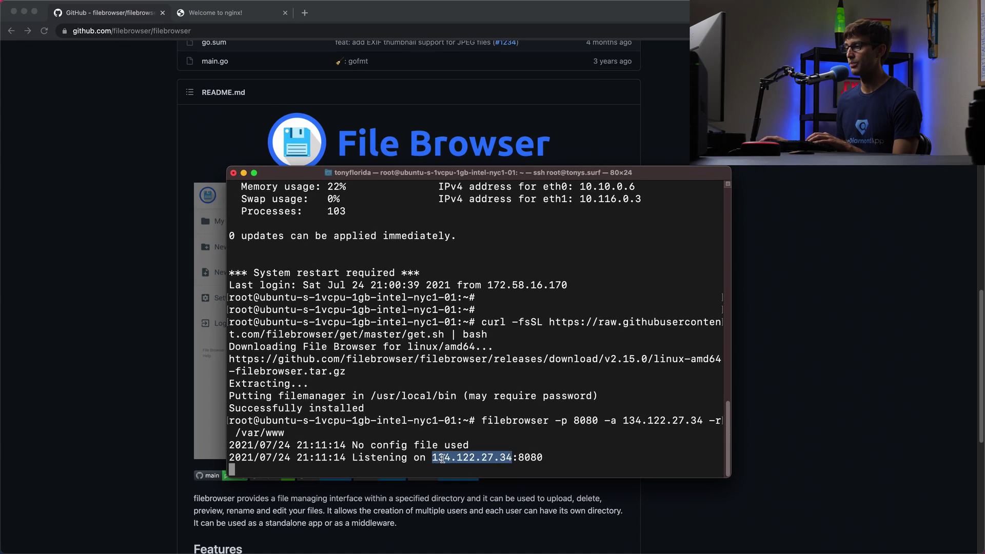
left_click_drag(442, 458, 520, 456)
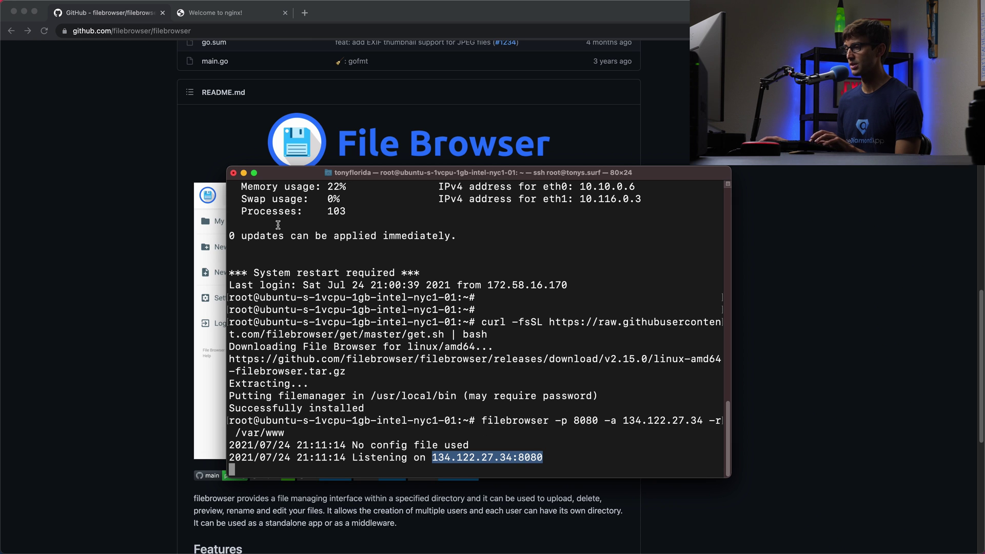
Open 134.122.27.34:8080 in a new Chrome tab and log in to File Browser with the admin credentials
left_click(244, 174)
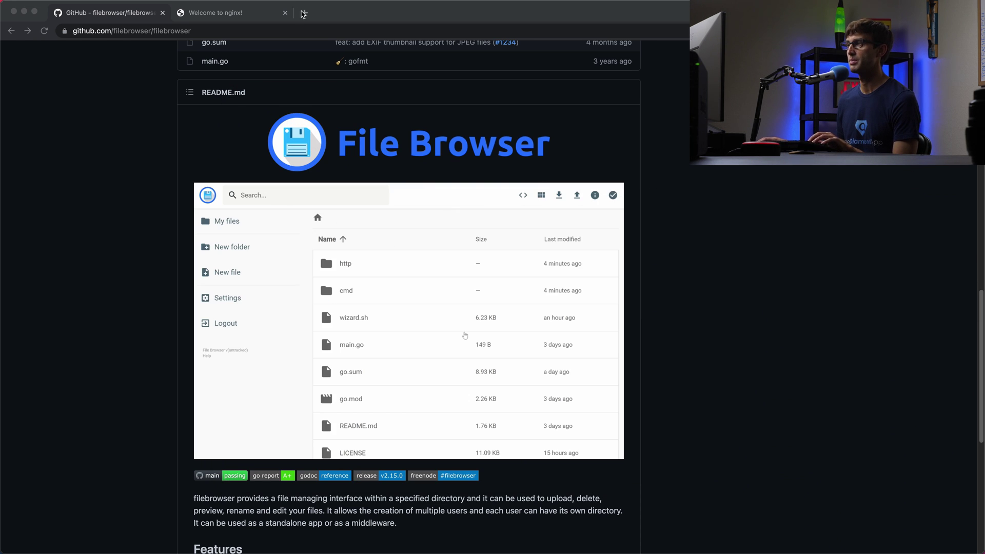
left_click(304, 13)
type("134.122.27.34")
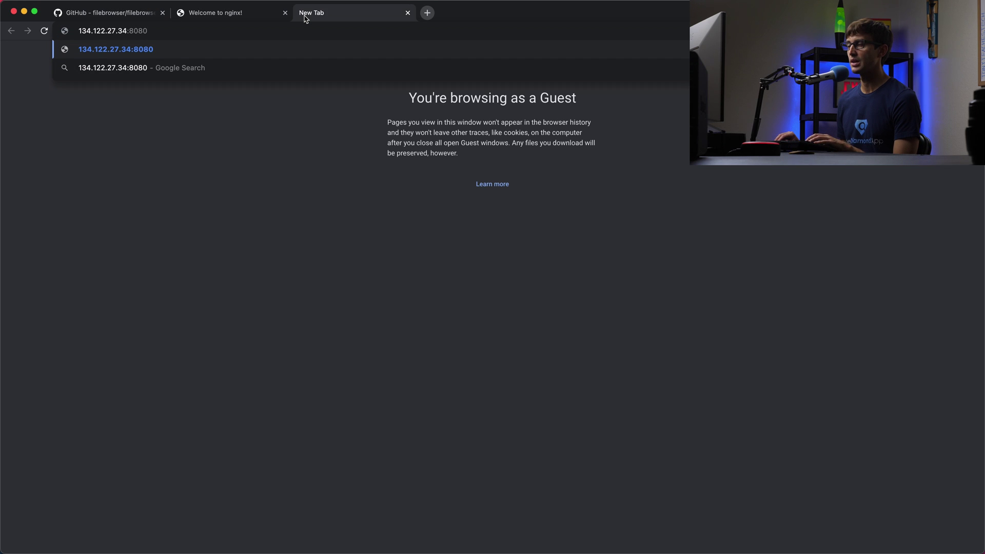
key("Return")
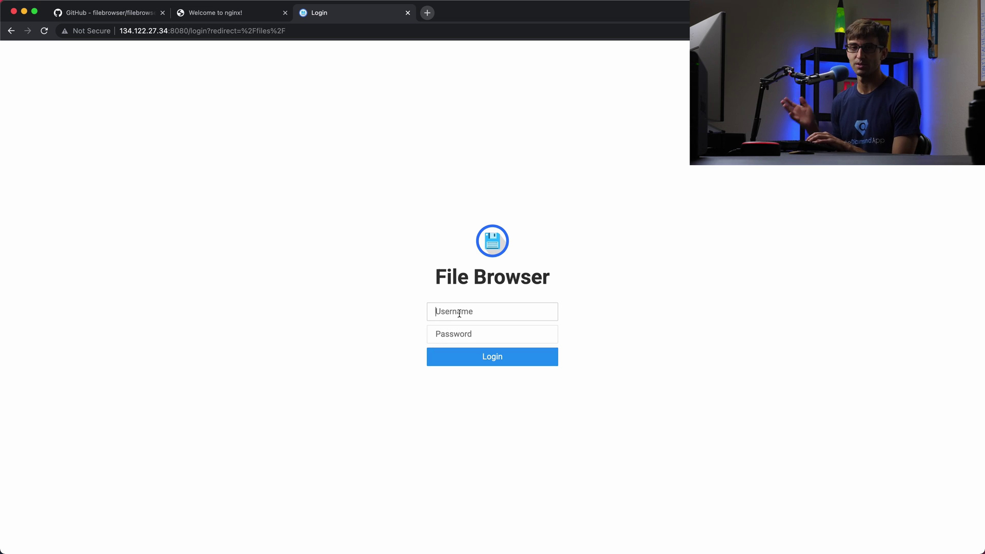
type("admi")
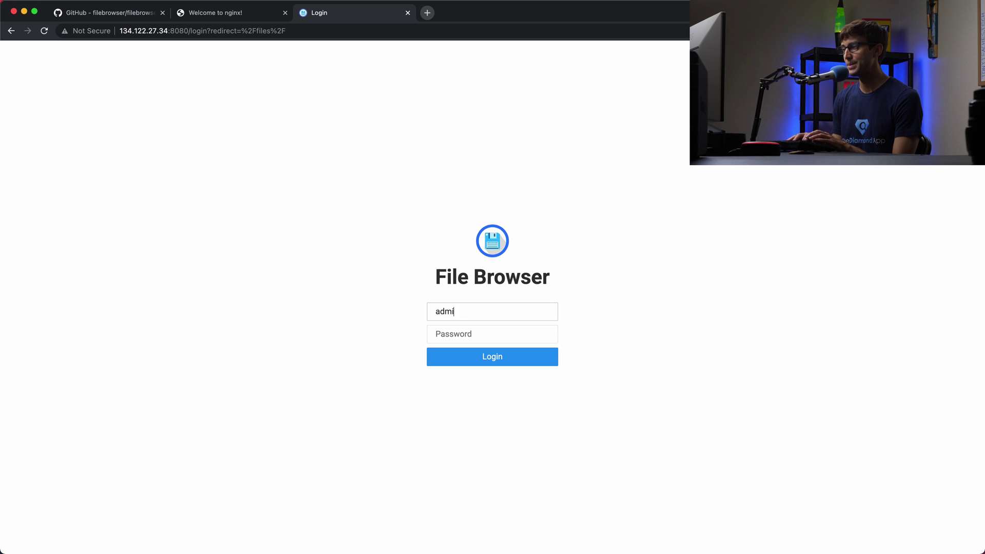
type("admin")
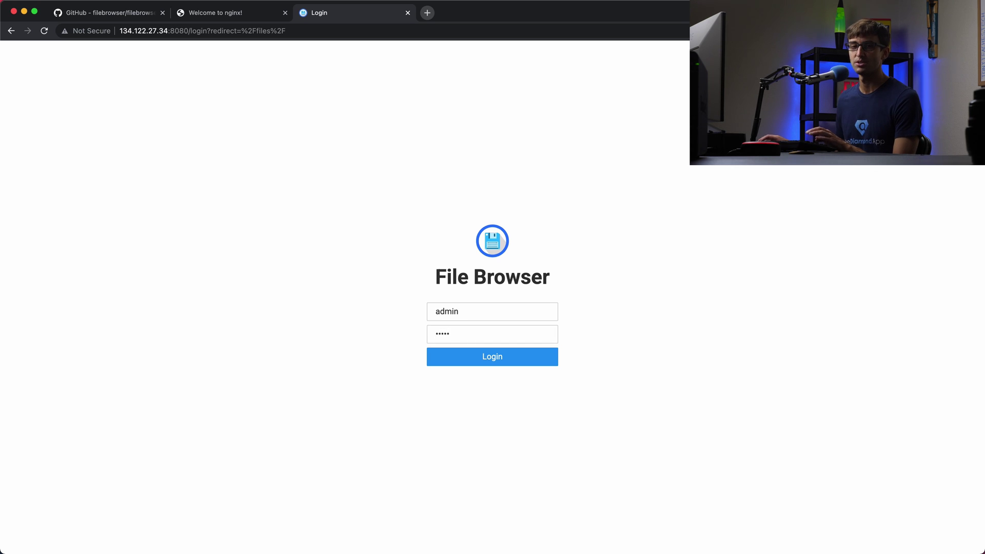
left_click(472, 357)
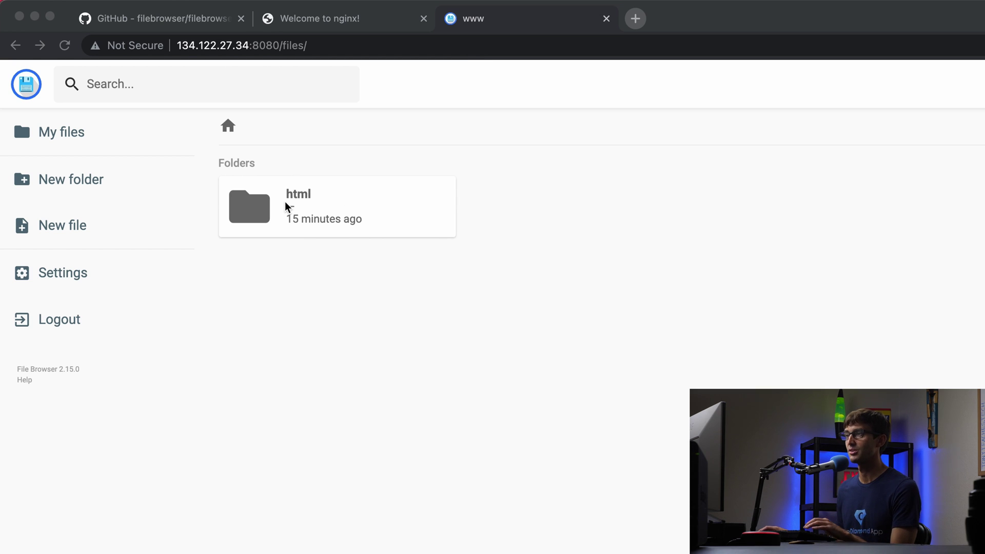
Open the html folder and select index.nginx-debian.html
double_click(298, 200)
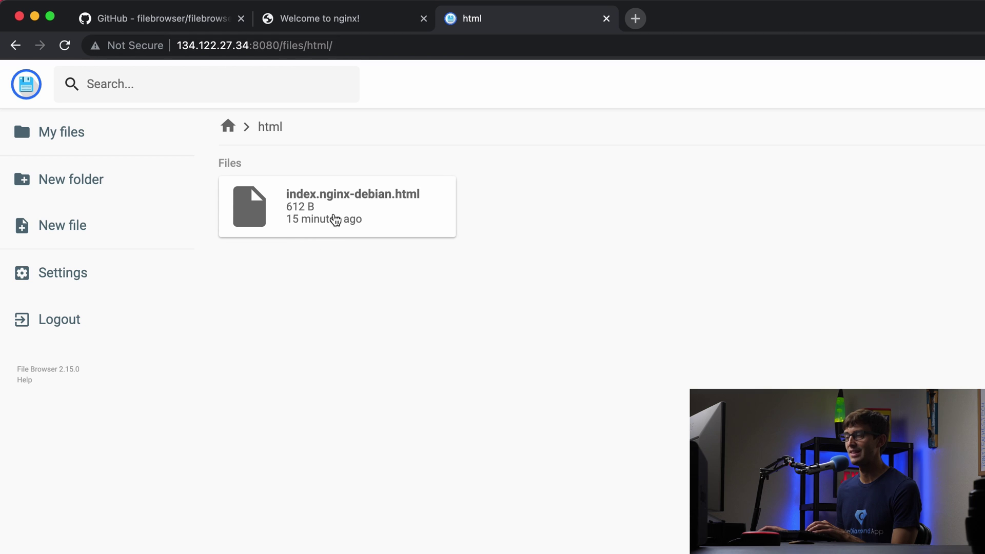
left_click(395, 19)
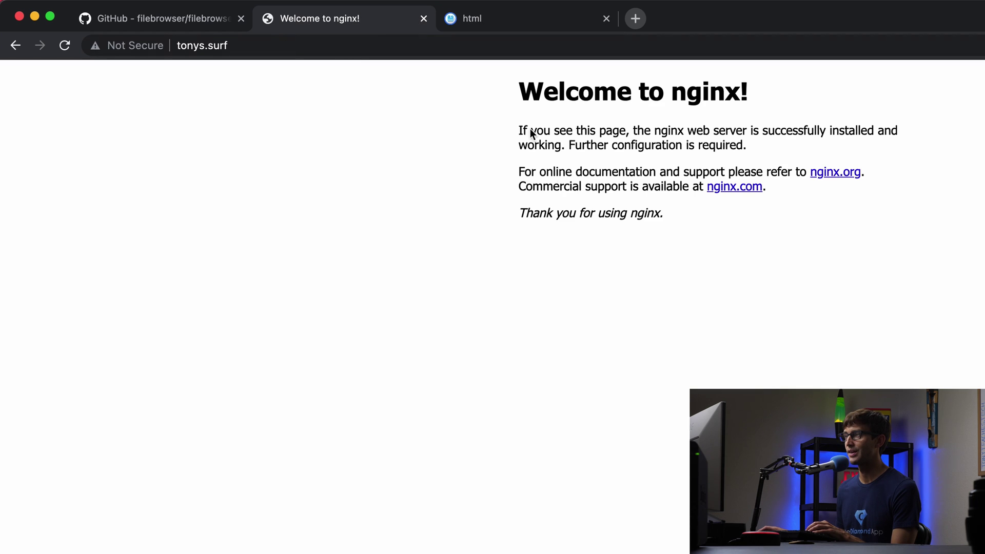
left_click(544, 23)
left_click(328, 215)
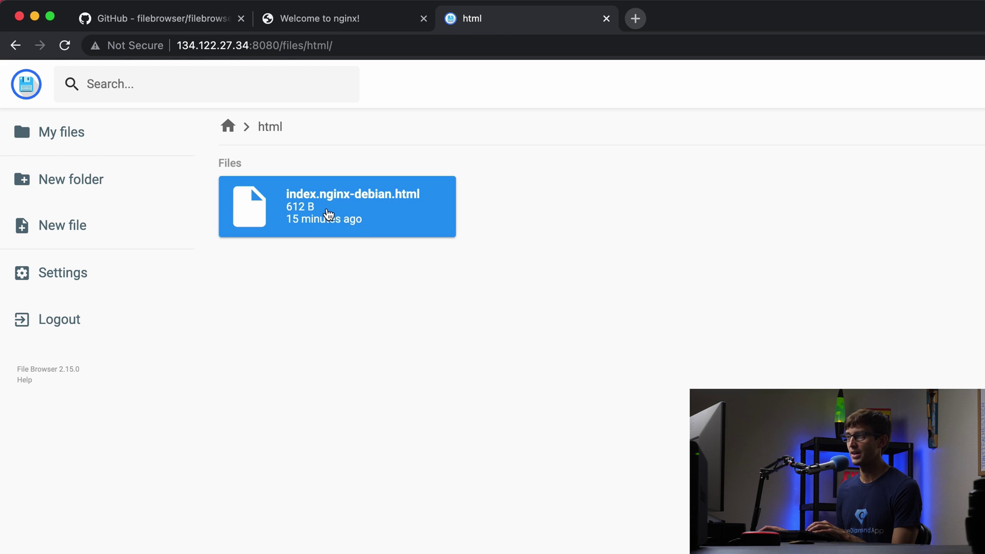
key("F2")
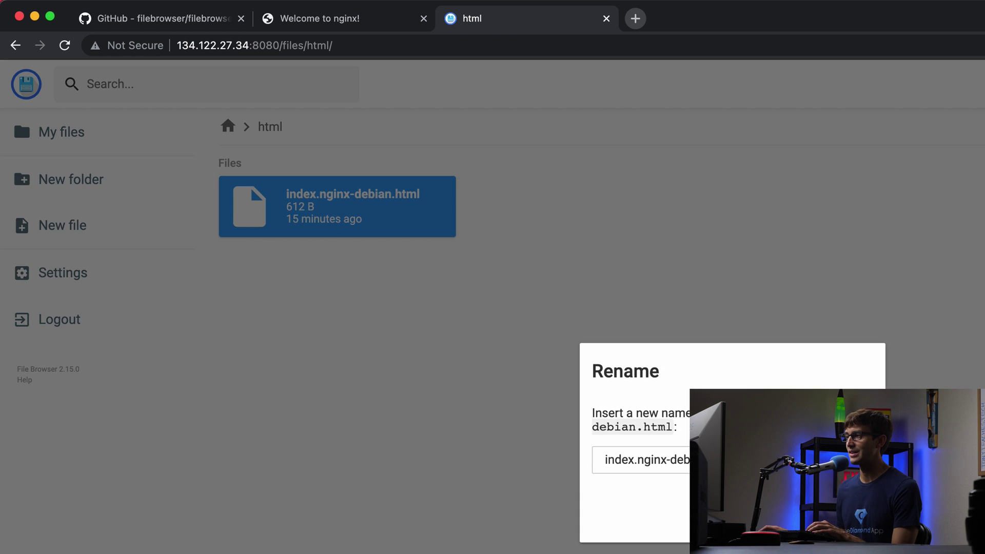
key("Escape")
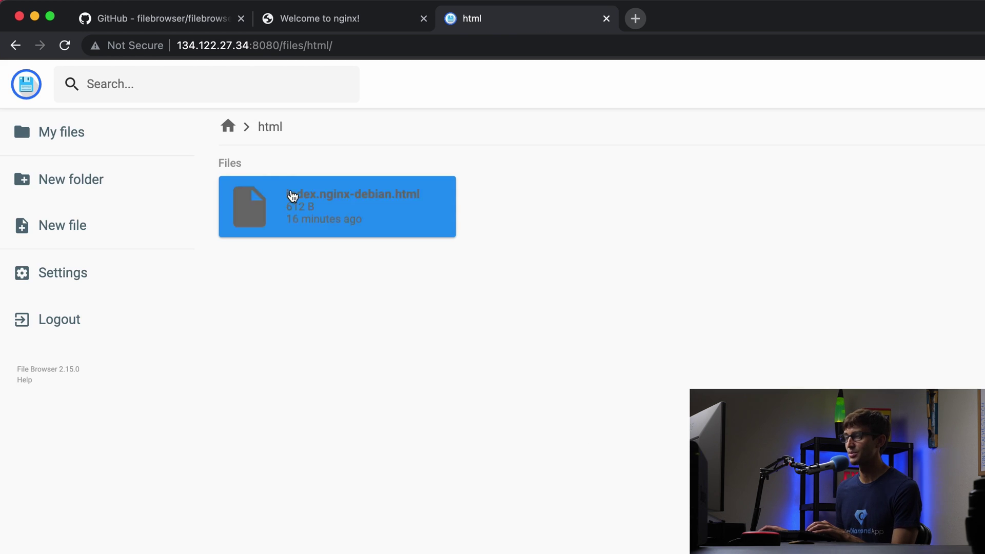
Replace the 'Welcome to nginx!' h1 heading in index.nginx-debian.html with 'Like Comment Subscribe'
double_click(291, 196)
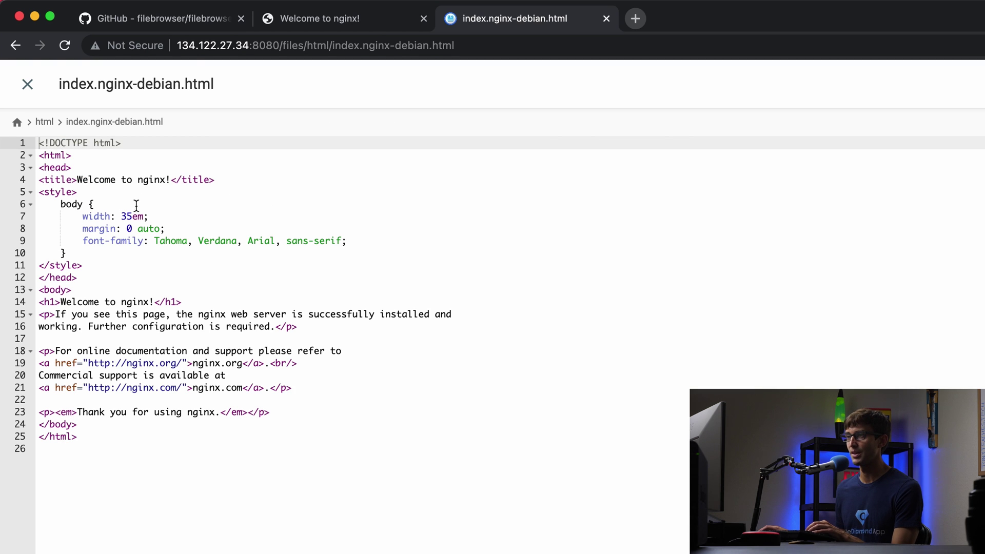
double_click(86, 306)
left_click_drag(86, 306, 143, 301)
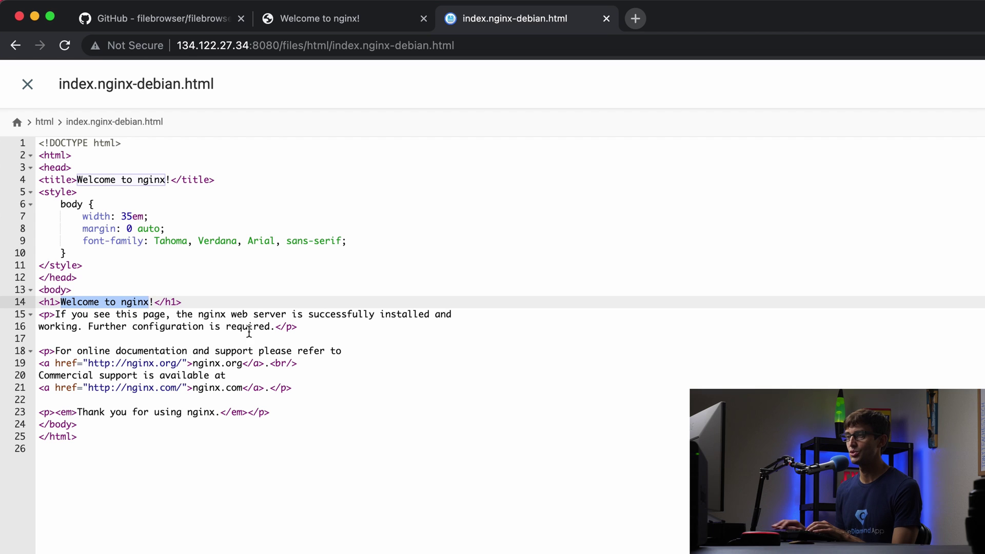
key("BackSpace")
key("Delete")
type("Like Com")
type("ment Sub")
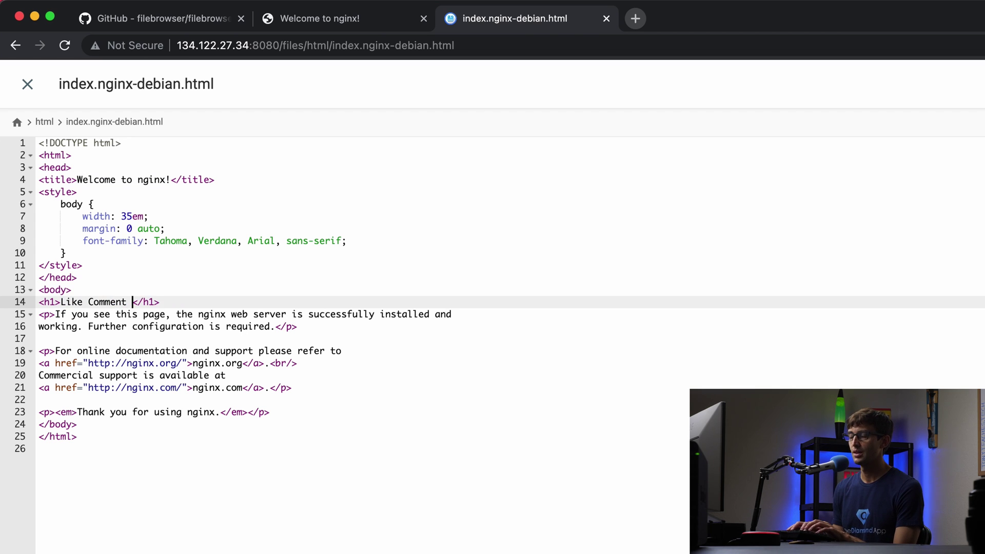
type("scribe")
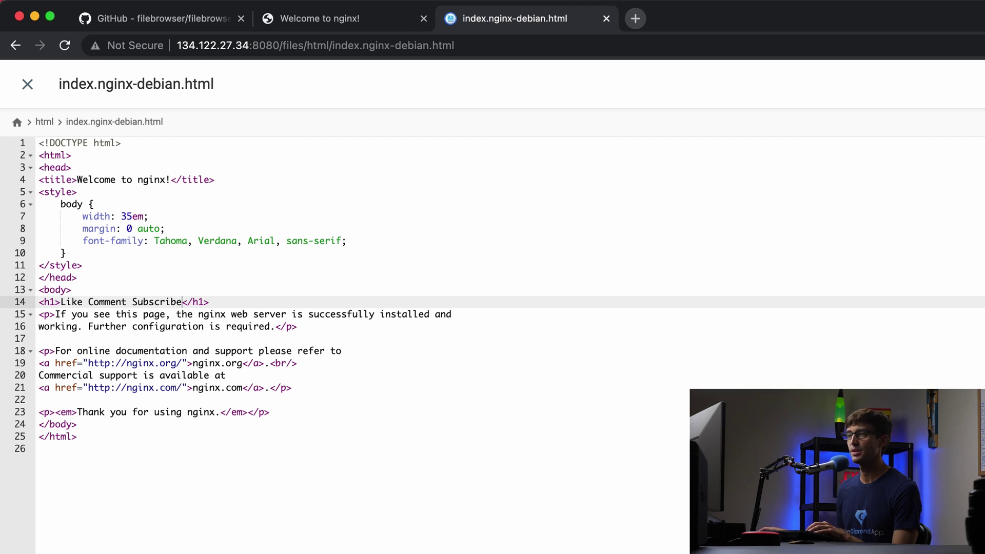
Close the editor and reload tonys.surf to show the 'Like Comment Subscribe' heading
left_click(27, 84)
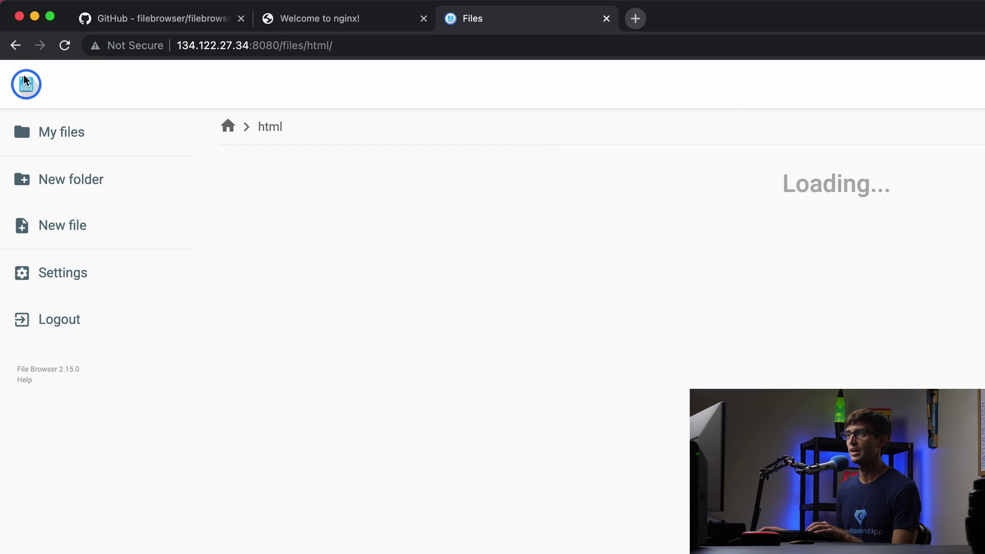
left_click(326, 18)
left_click(319, 35)
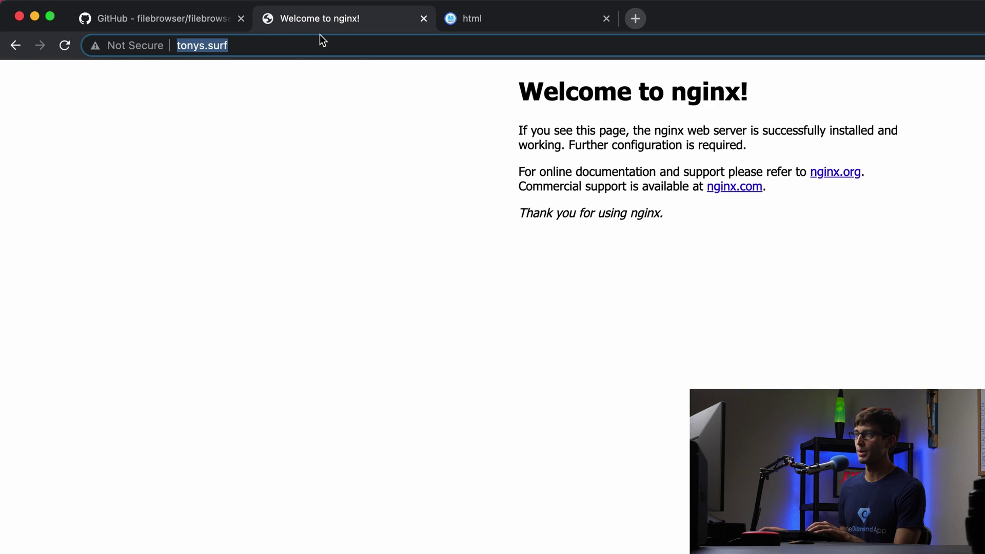
key("Return")
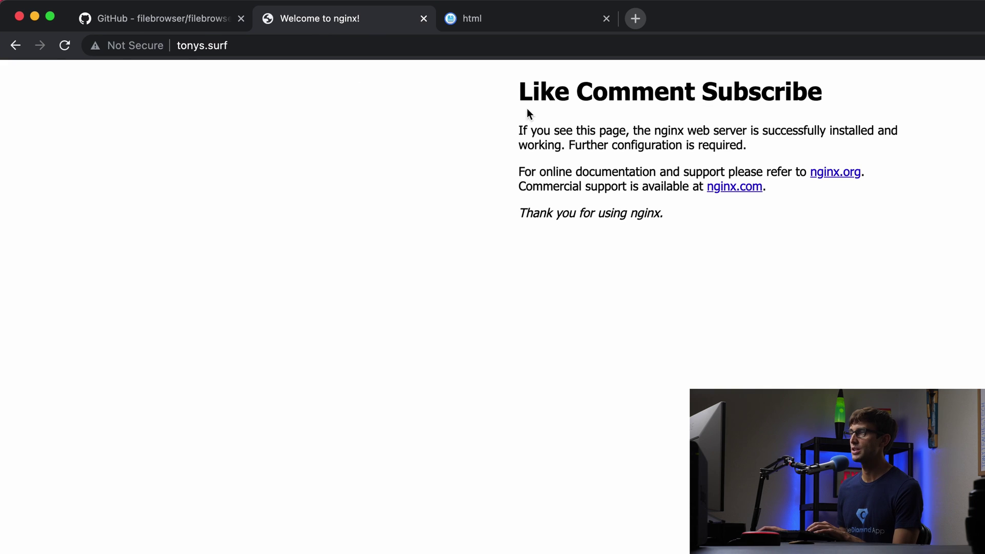
left_click(507, 30)
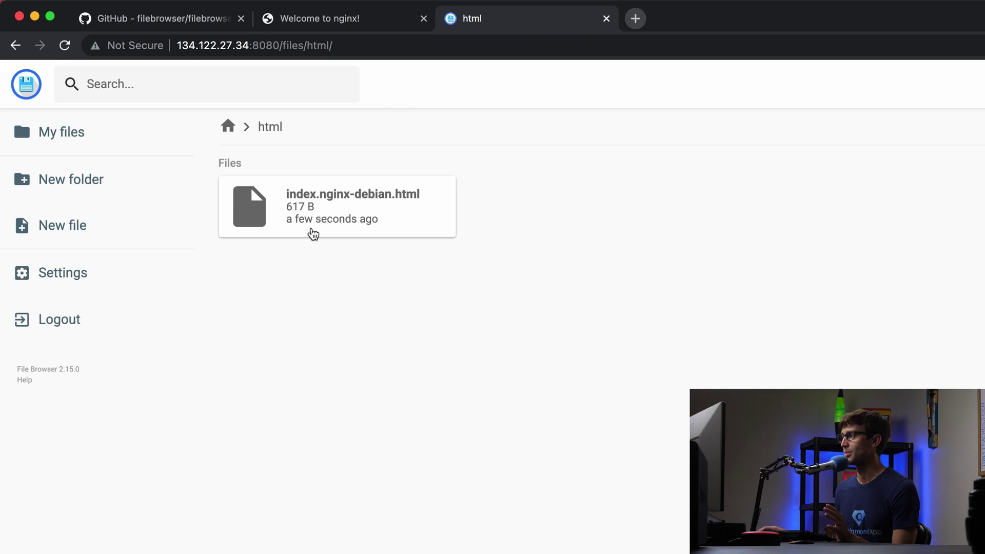
Upload apps.png from the desktop into the html folder
key("super+Tab")
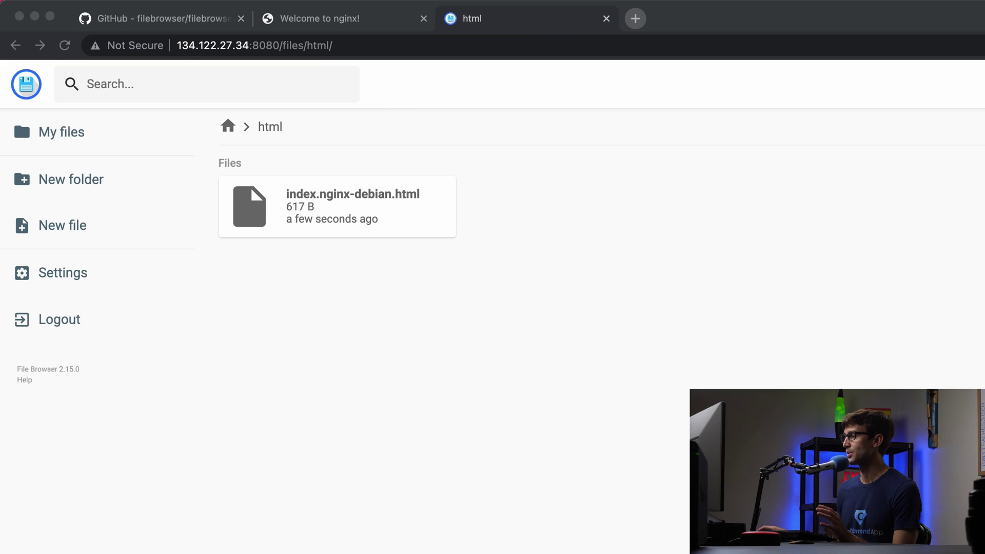
key("super+Tab")
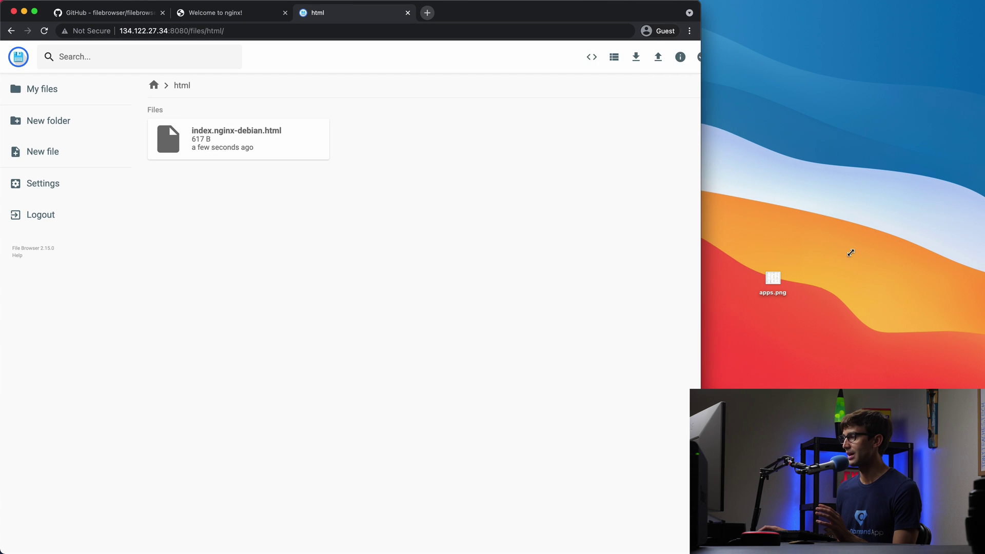
left_click_drag(772, 278, 324, 213)
left_click_drag(389, 255, 390, 256)
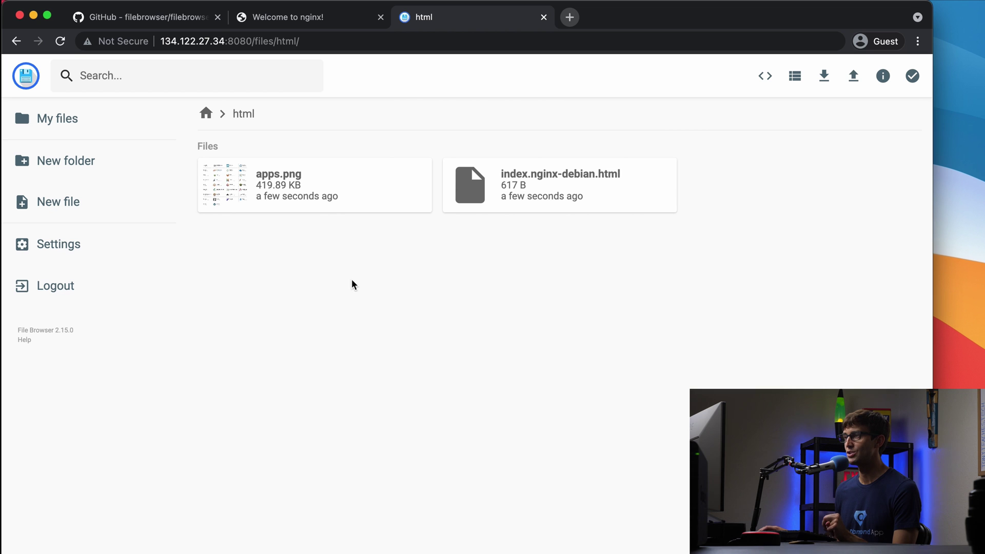
Try tonys.surf/app.png, get a 404, and check the uploaded file's name apps.png
left_click(332, 20)
left_click(253, 42)
left_click(272, 44)
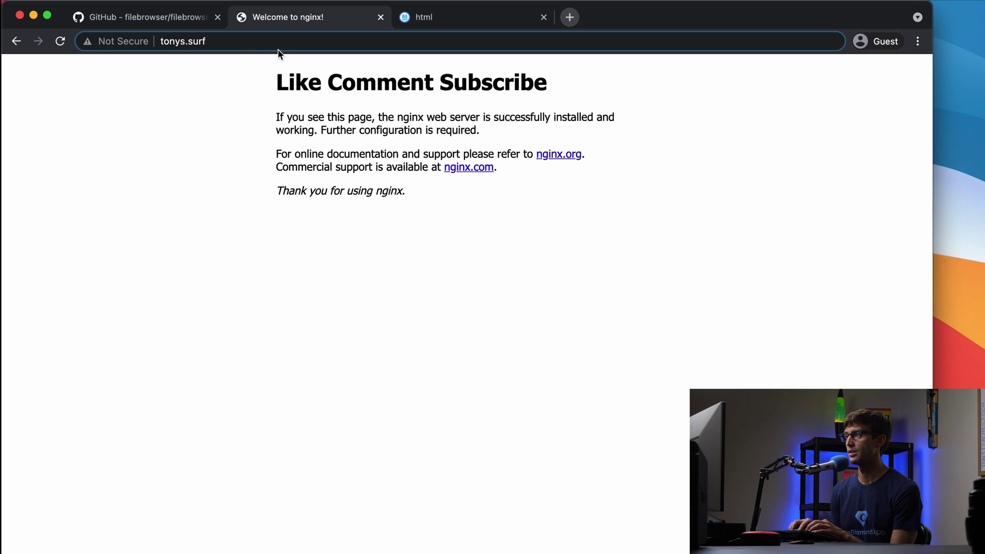
type("/")
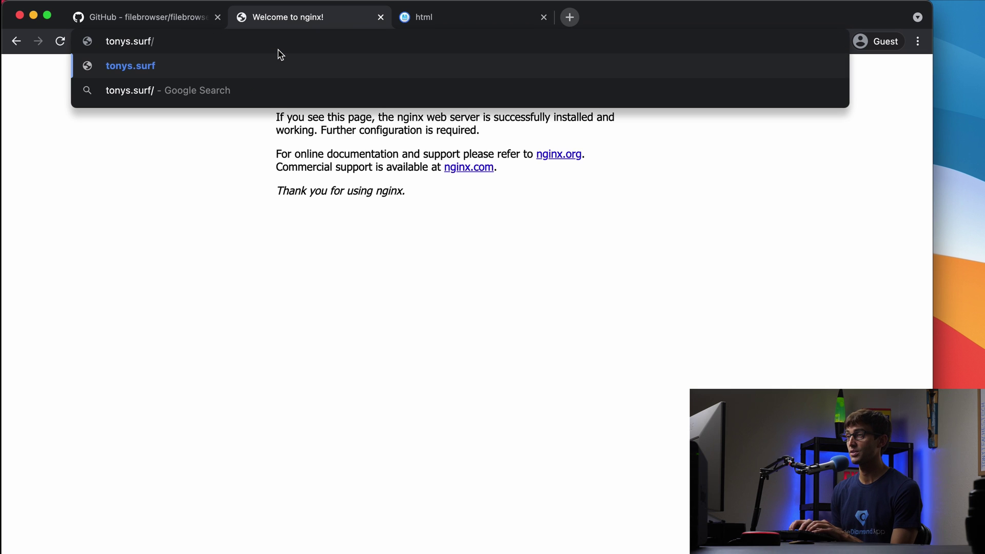
type("app.png")
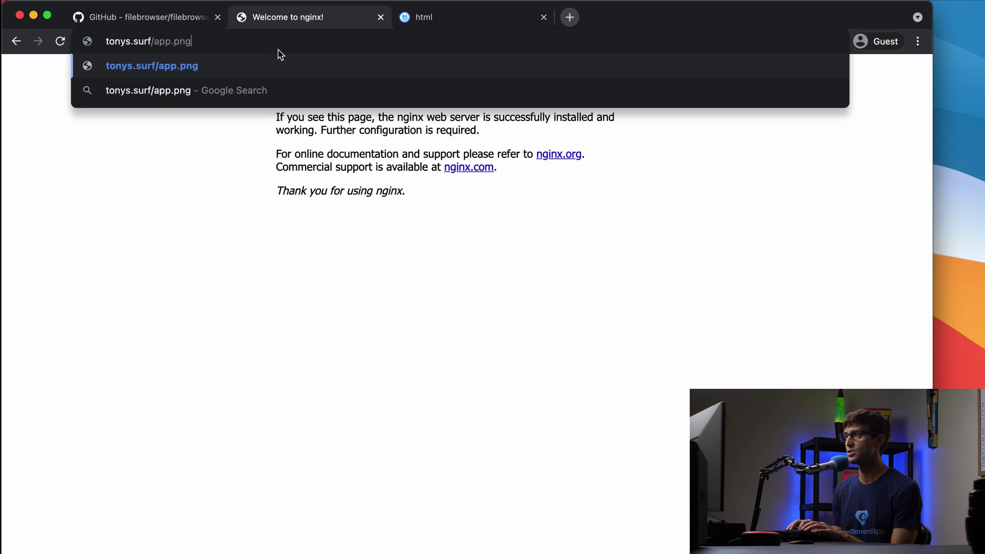
key("Return")
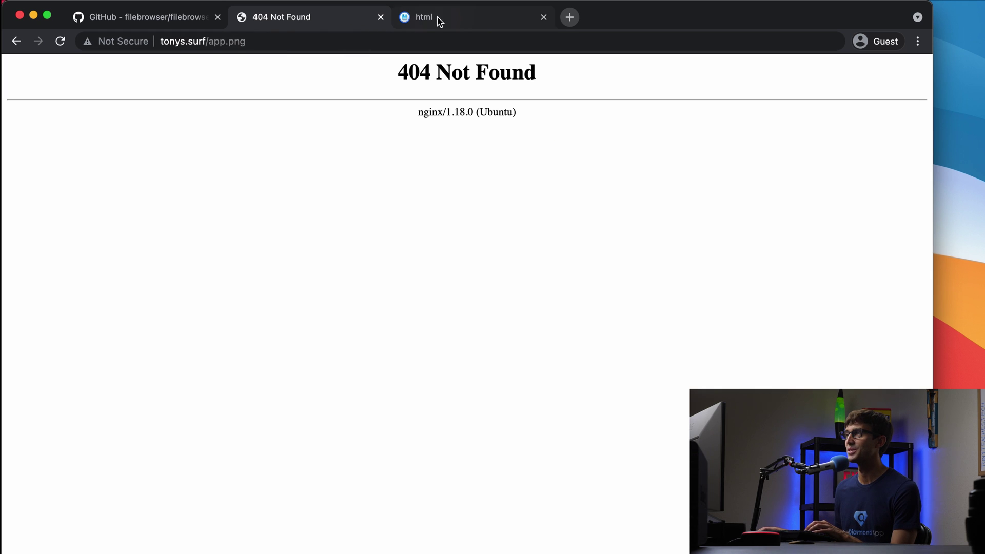
left_click(438, 19)
left_click(321, 197)
Correct the address to tonys.surf/apps.png and load the image
left_click(295, 24)
left_click(285, 42)
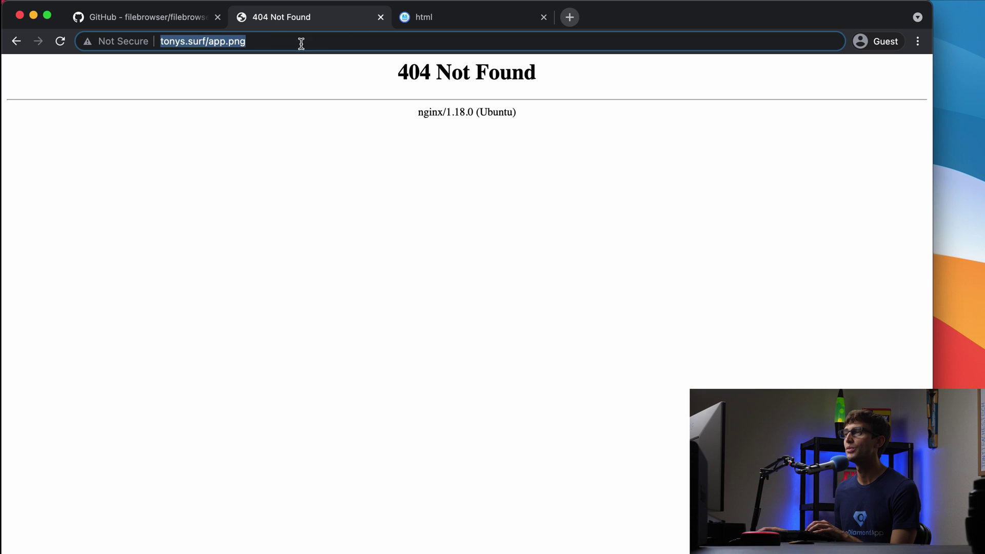
key("Right")
key("Left")
key("Left")
key("Left")
key("Left")
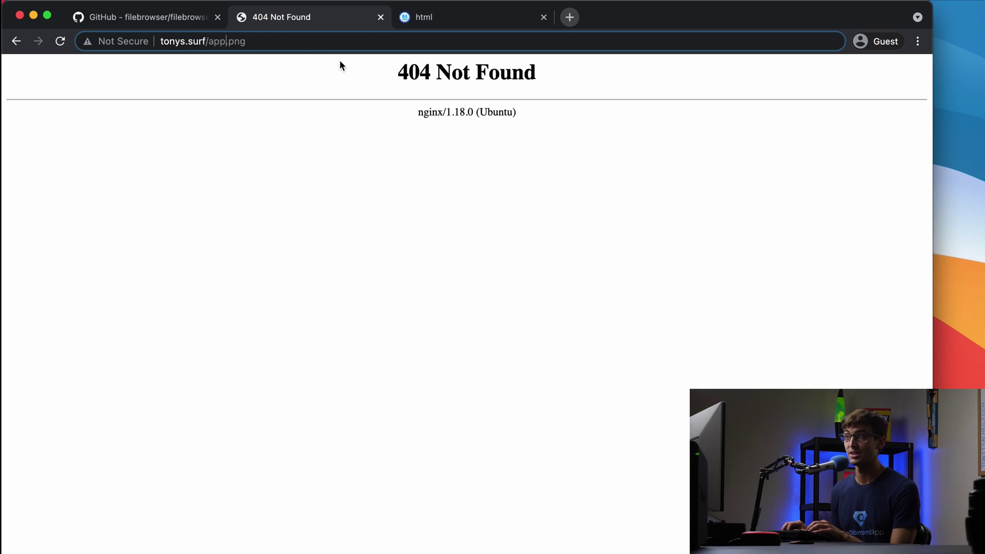
type("s")
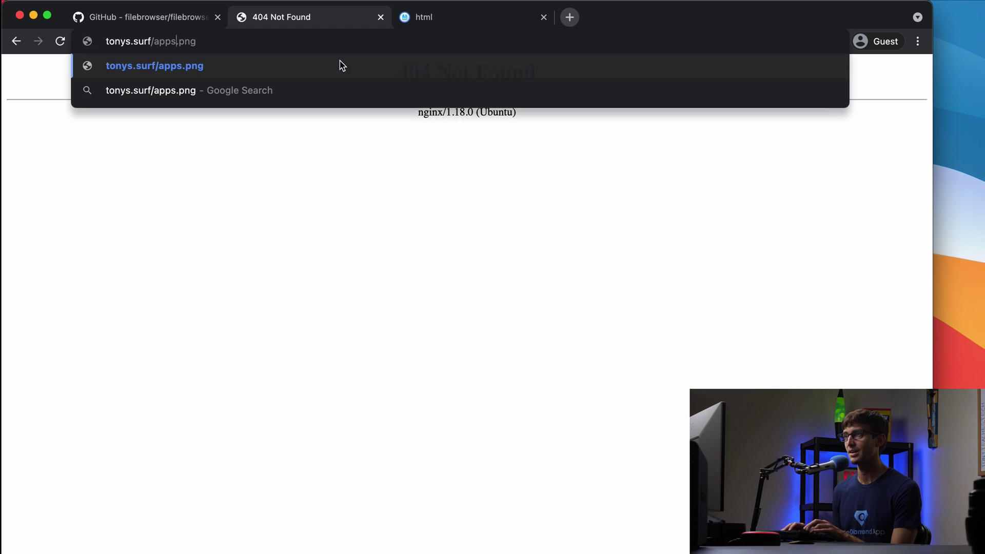
key("Return")
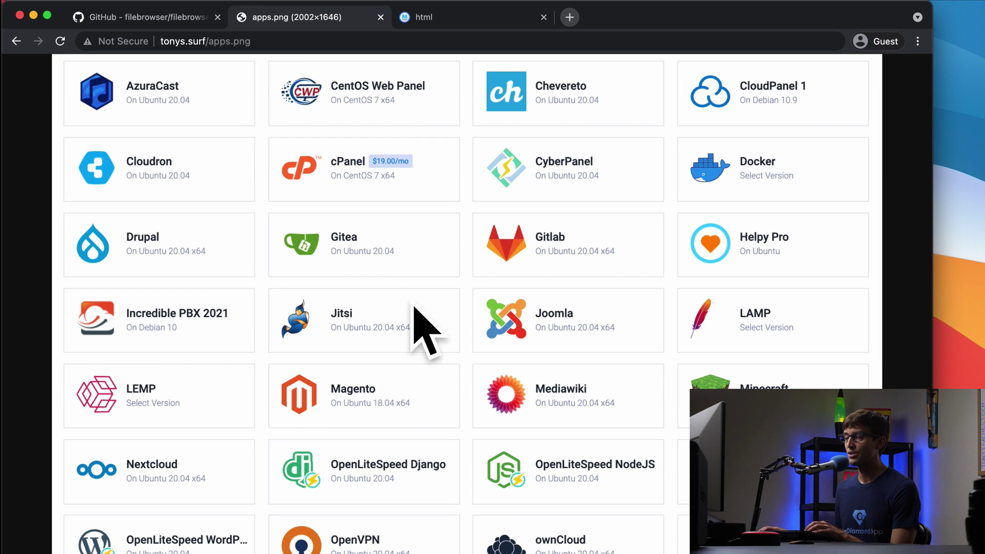
Compare with the local apps.png in Quick Look, then go back in the site tab
key("super+Tab")
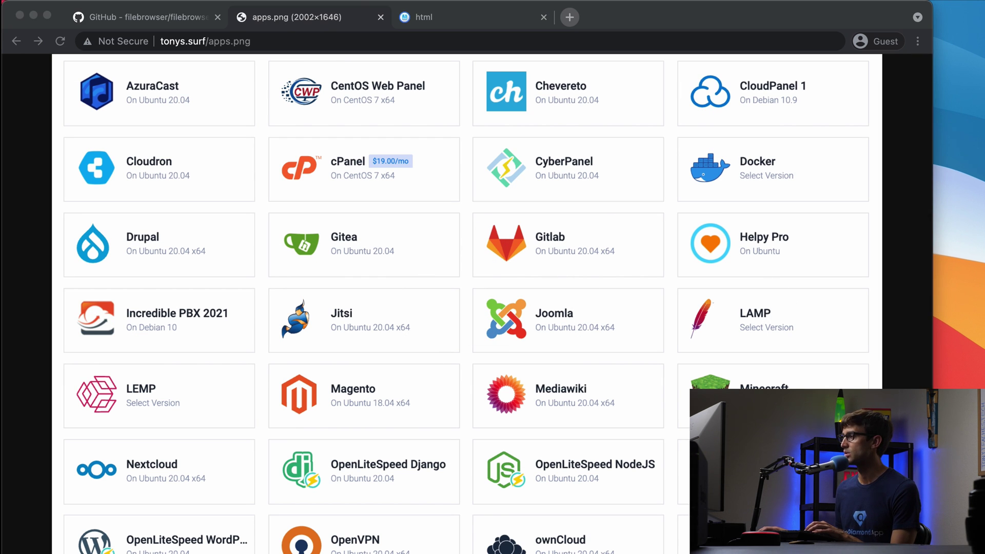
key("space")
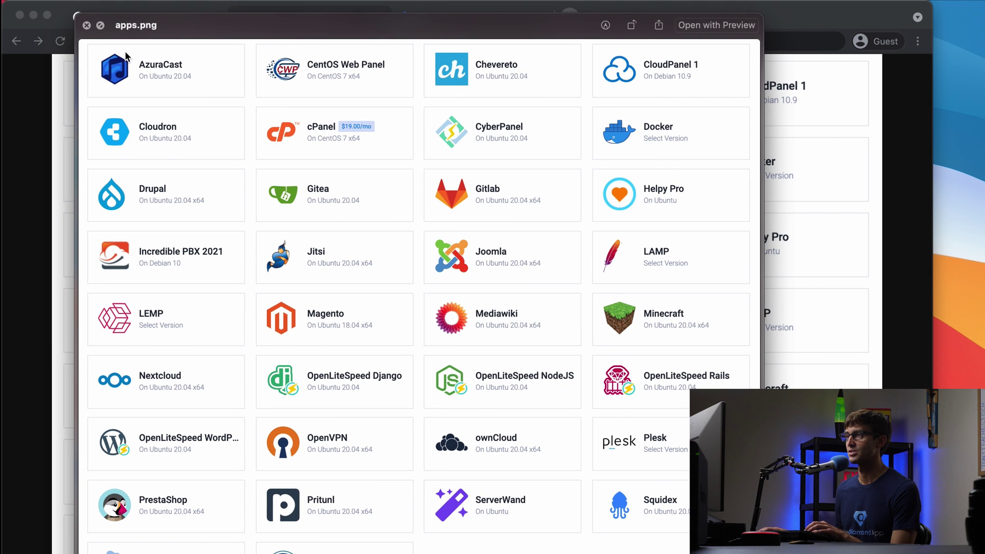
key("space")
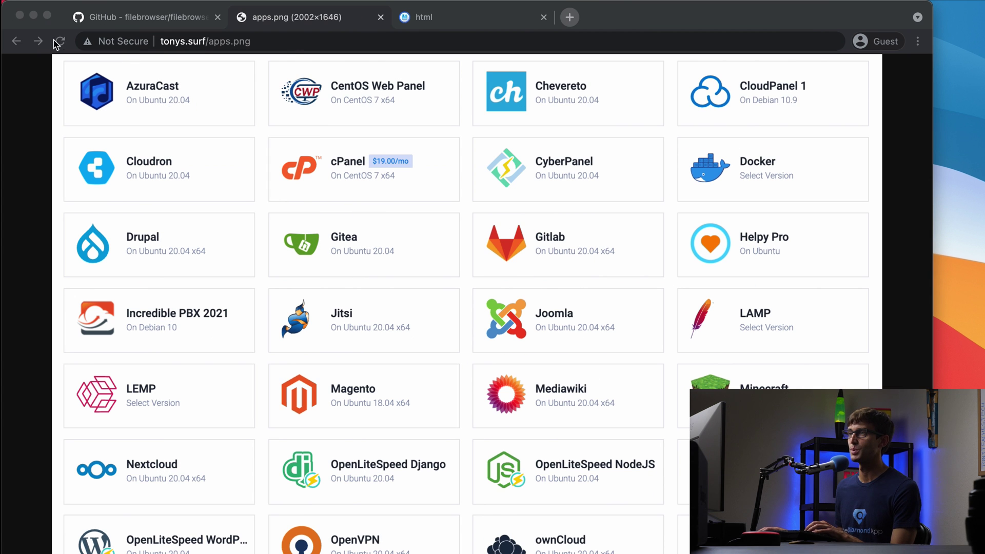
left_click(17, 42)
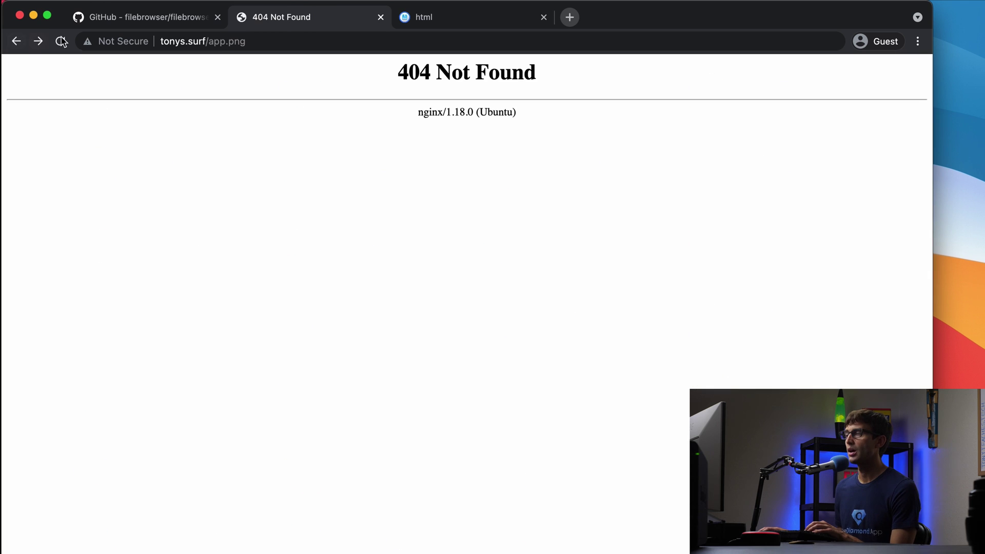
Return to the File Browser html listing and select index.nginx-debian.html for download
left_click(16, 41)
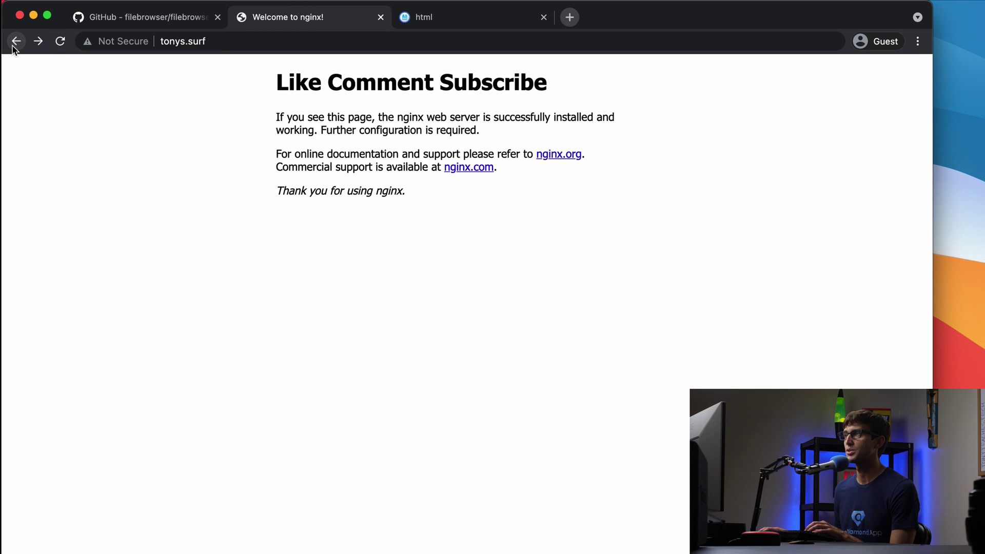
left_click(426, 21)
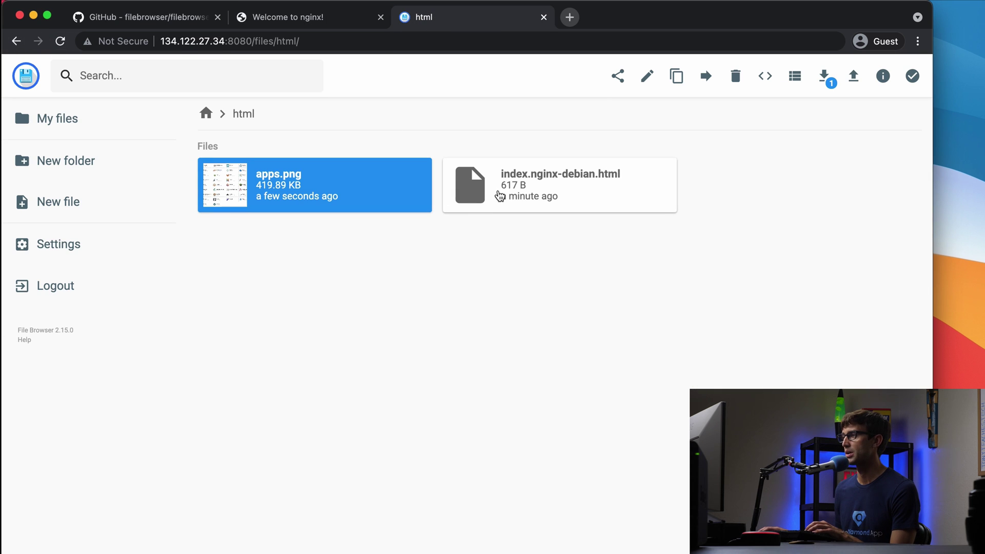
left_click(500, 196)
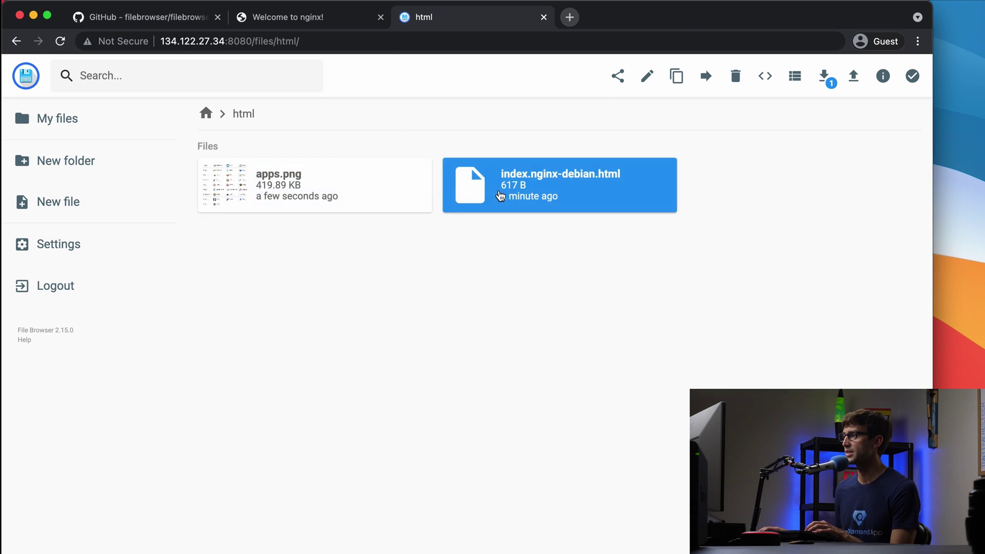
right_click(534, 188)
left_click(466, 245)
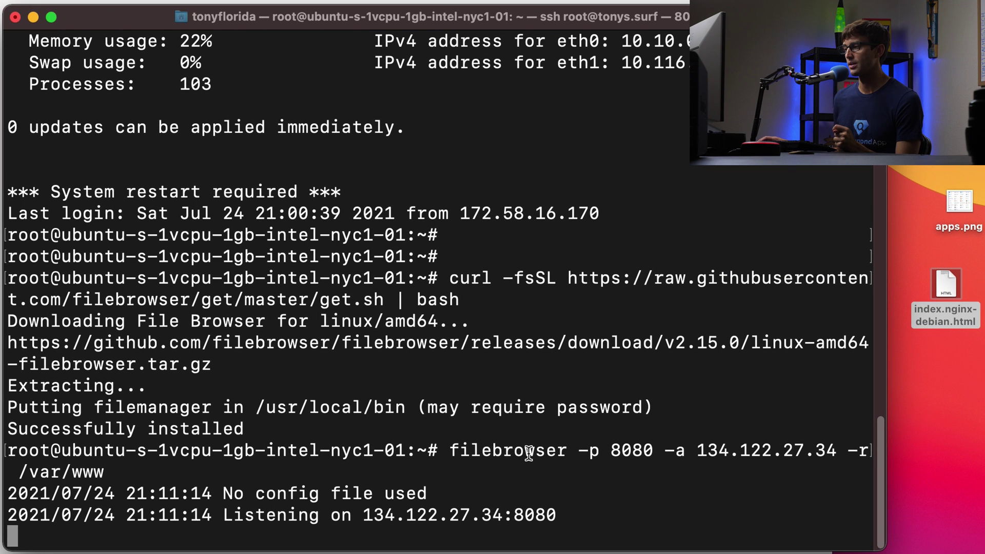
Stop the manually launched filebrowser server with Ctrl+C
double_click(507, 450)
left_click_drag(507, 449, 553, 446)
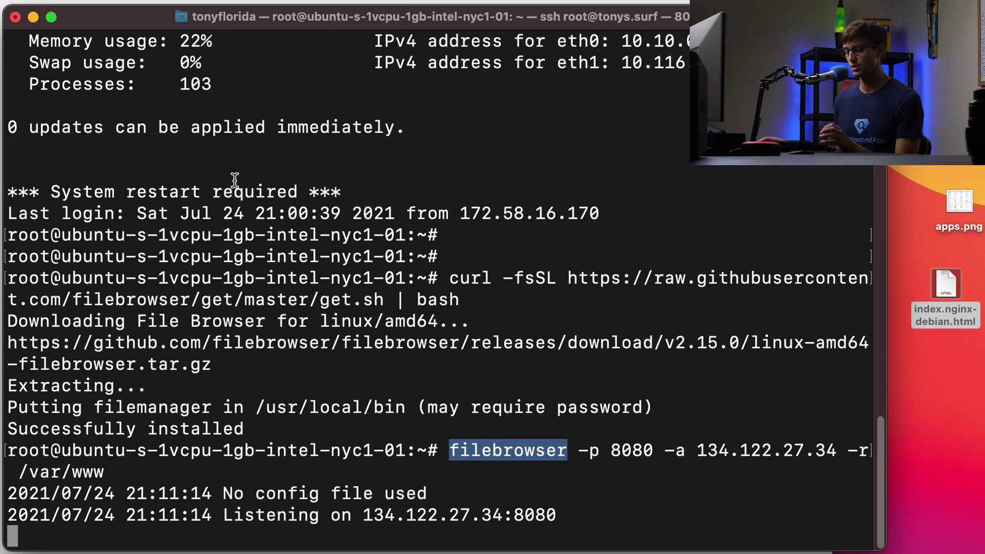
key("ctrl+c")
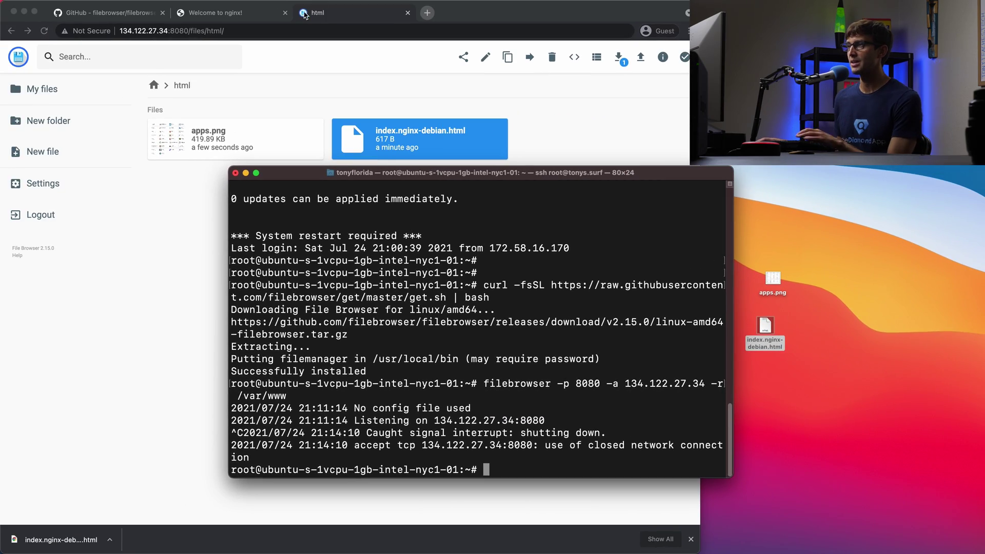
Reload the File Browser page in the browser to confirm it no longer loads
left_click(305, 14)
left_click(297, 31)
key("Return")
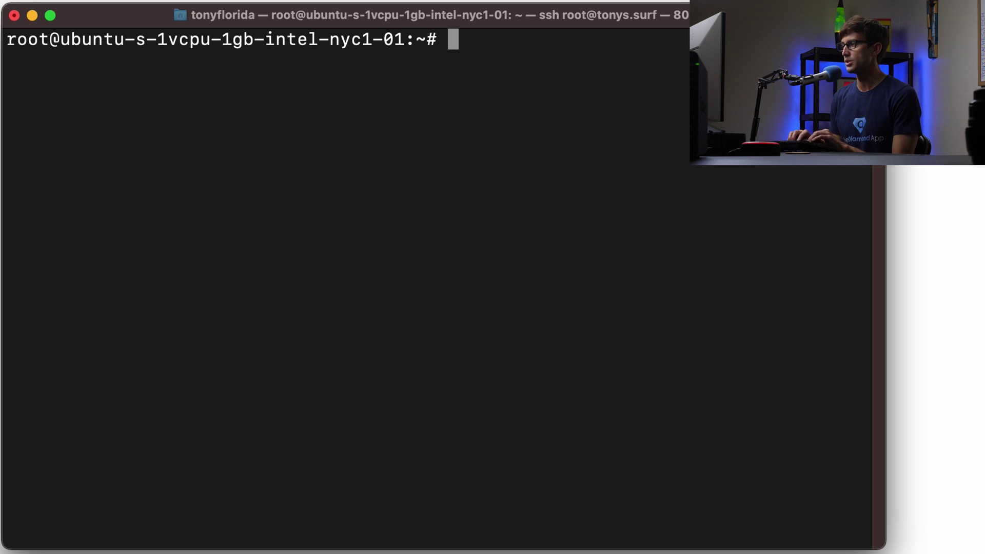
Create /etc/filebrowser.json in vim and paste in the JSON configuration block
type("cd /etc/")
key("Return")
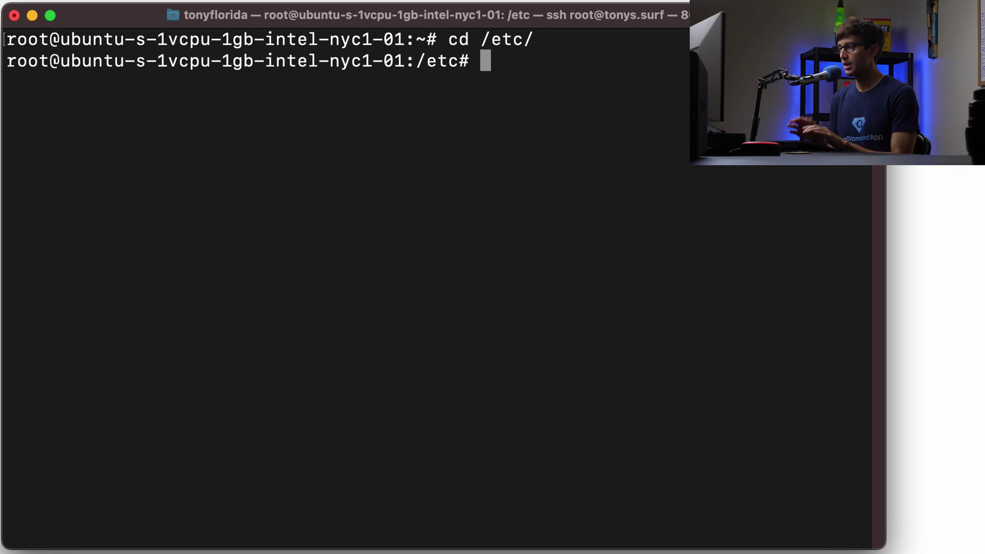
type("vim")
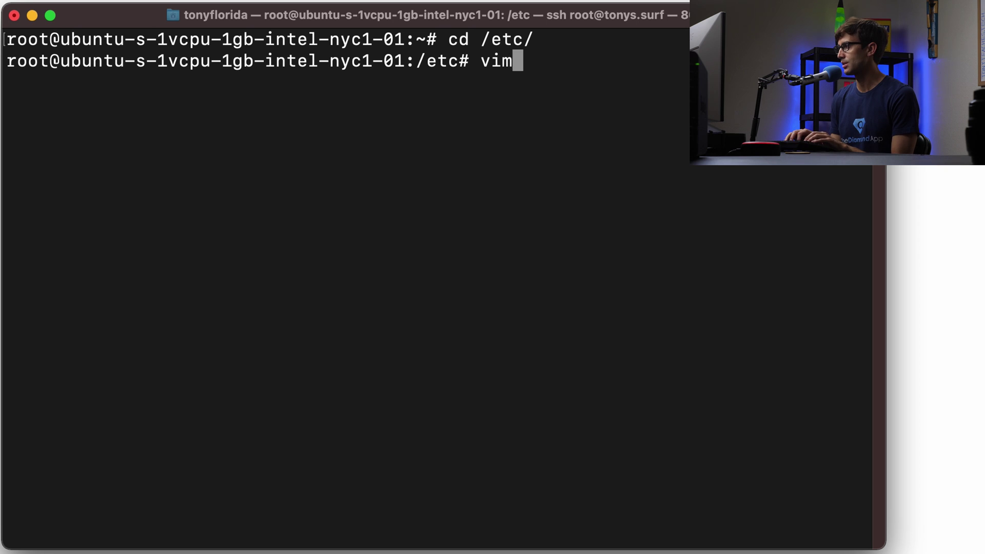
type(" filebrowser.json")
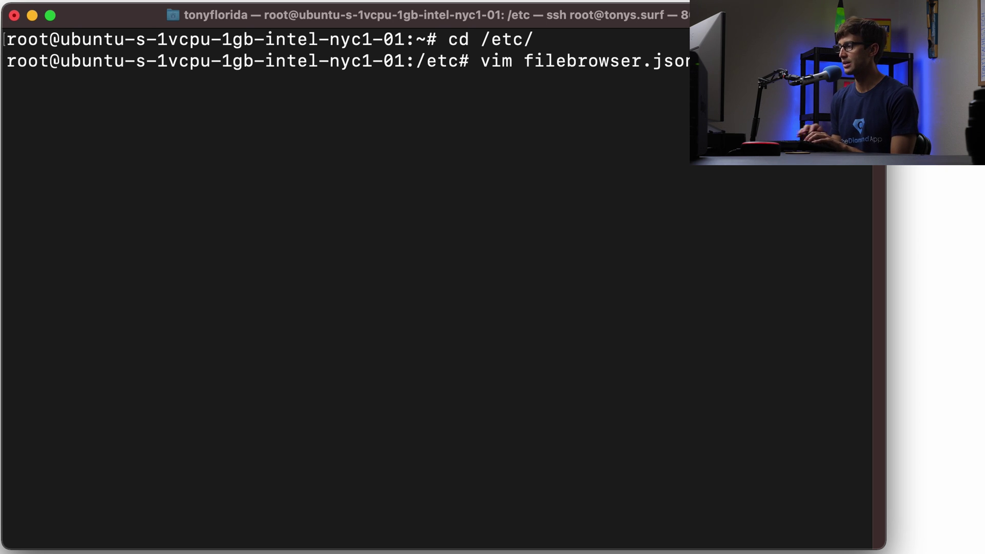
key("Return")
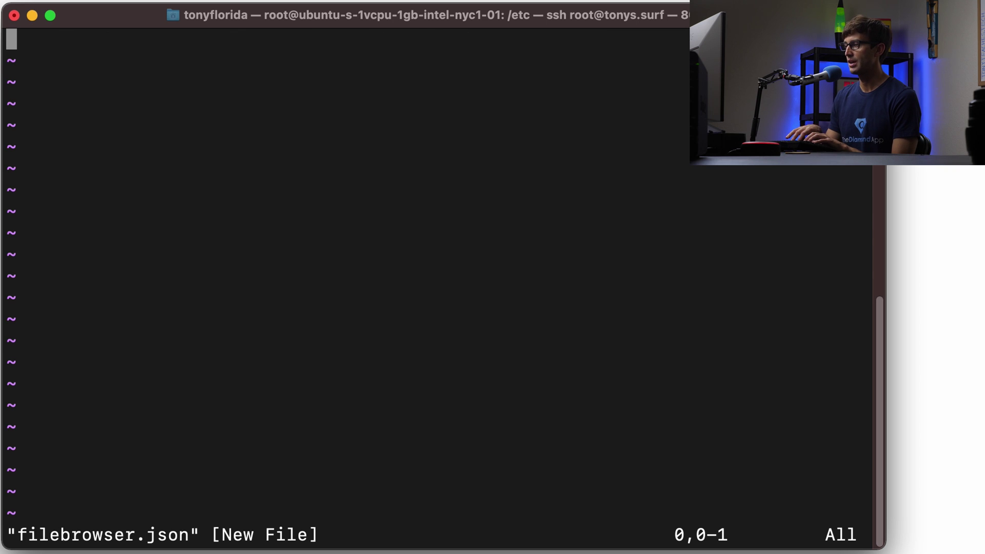
key("i")
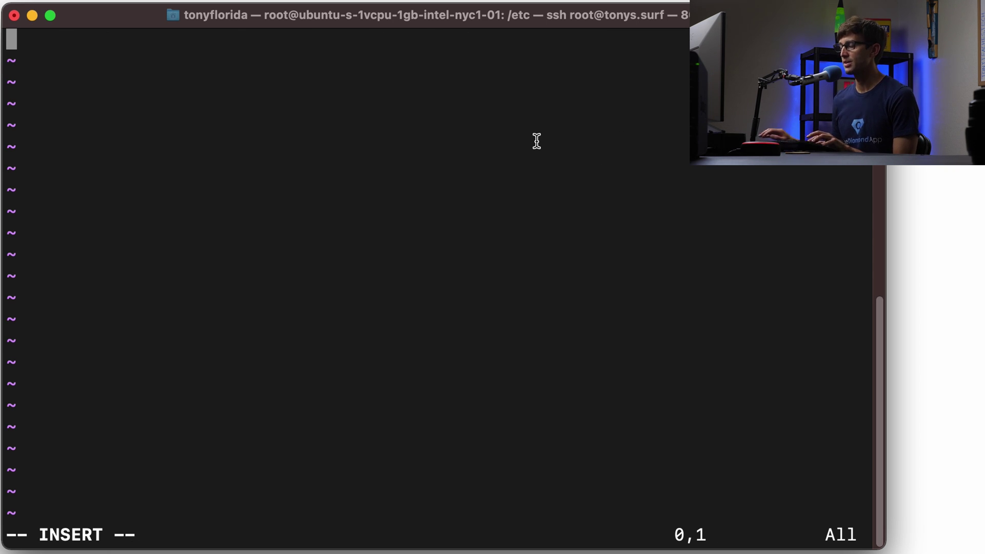
key("super+v")
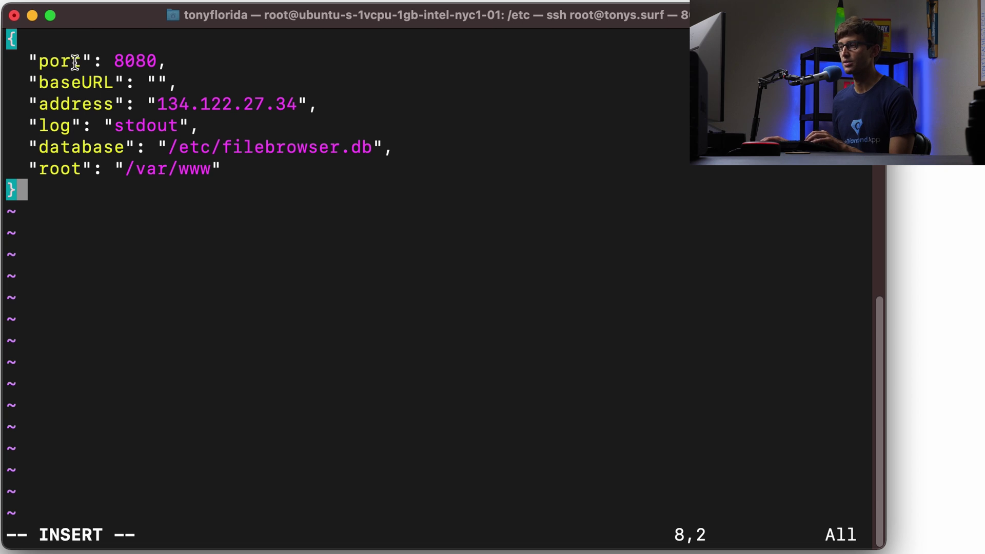
Review the port 8080, baseURL, address and filebrowser.db settings, then save with :wq
left_click_drag(35, 61, 129, 61)
left_click_drag(37, 82, 172, 83)
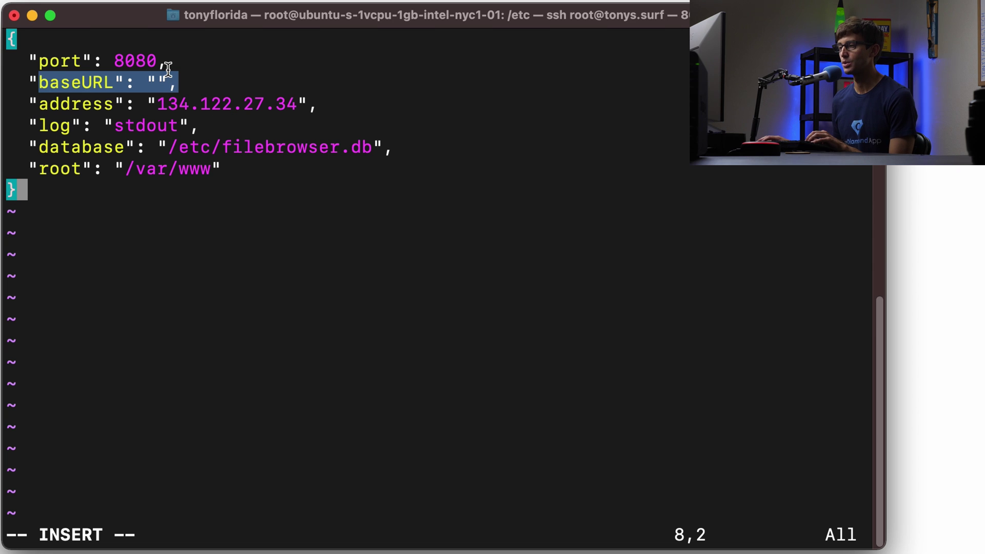
double_click(103, 97)
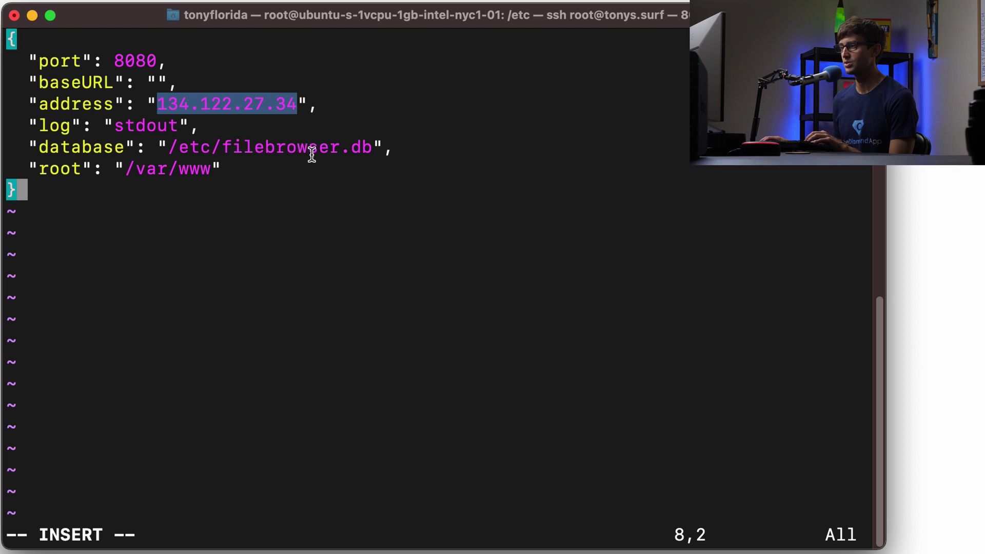
left_click_drag(370, 148, 211, 142)
double_click(231, 137)
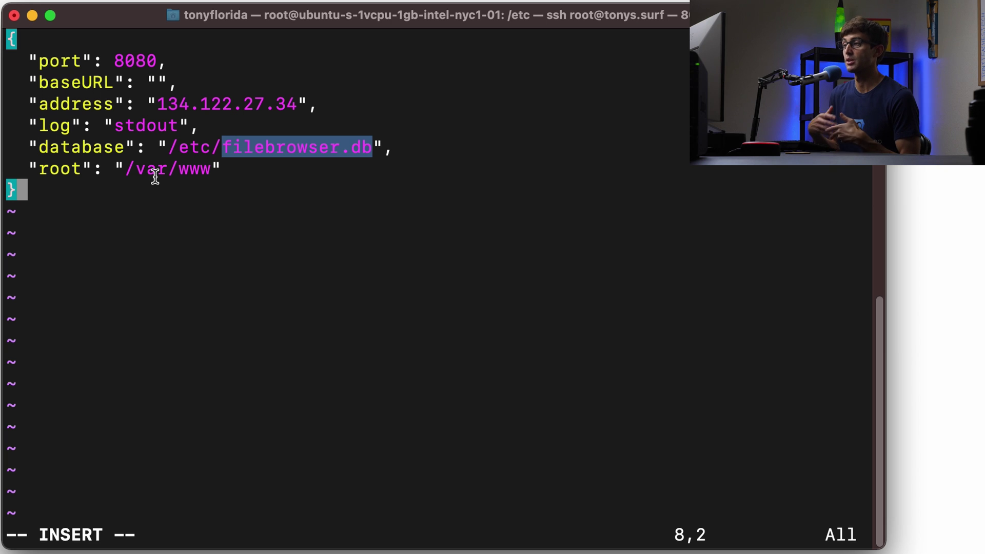
left_click(170, 171)
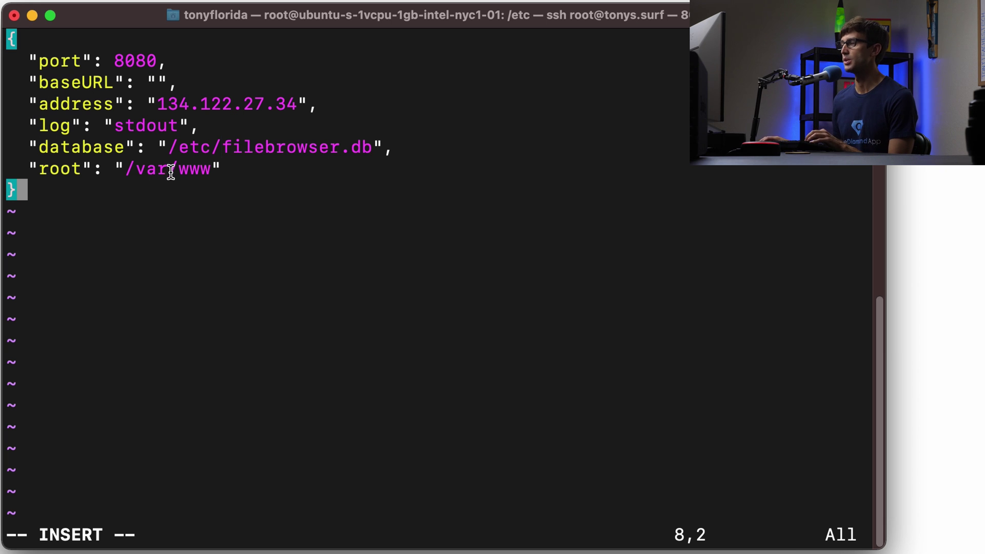
key("Escape")
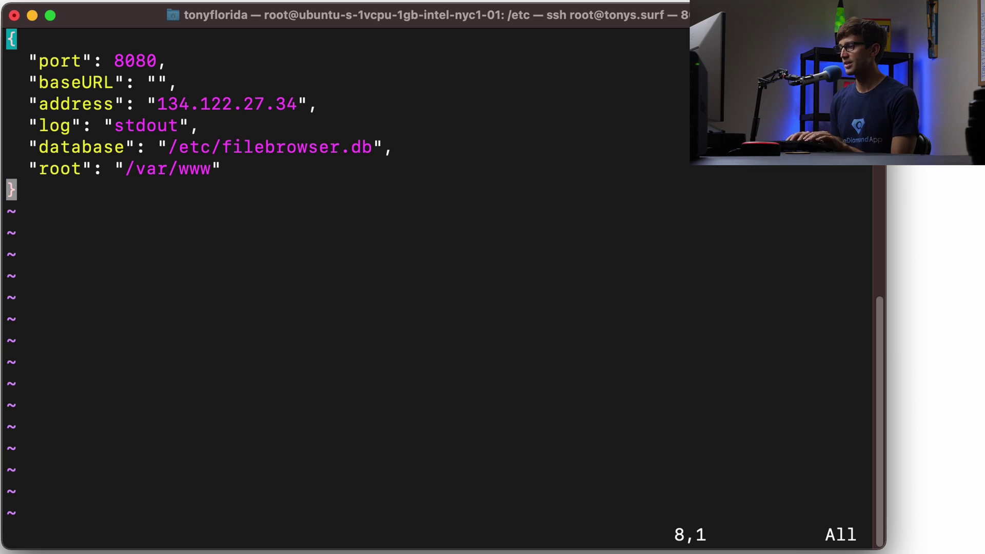
type(":wq")
key("Return")
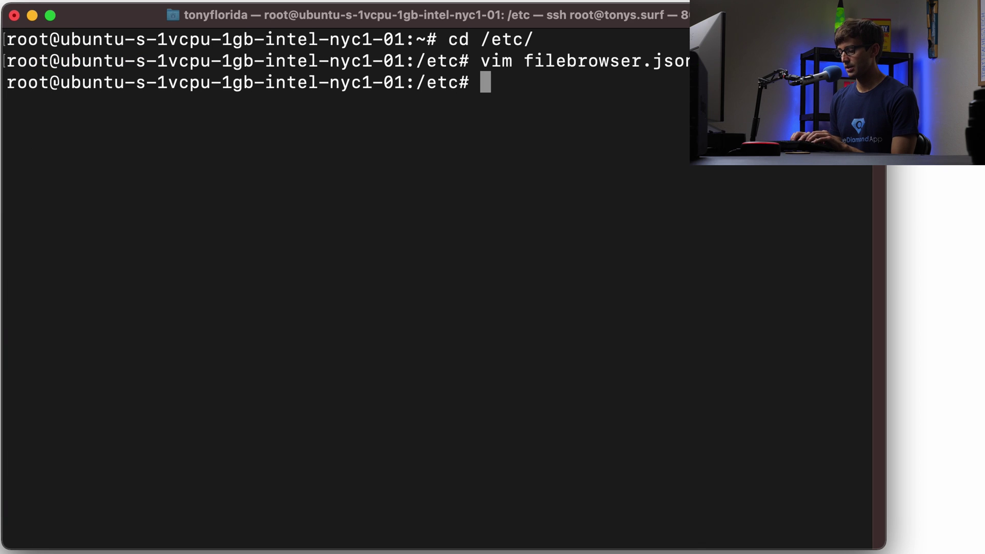
List the home folder and delete the old ~/filebrowser.db database
type("ls ~")
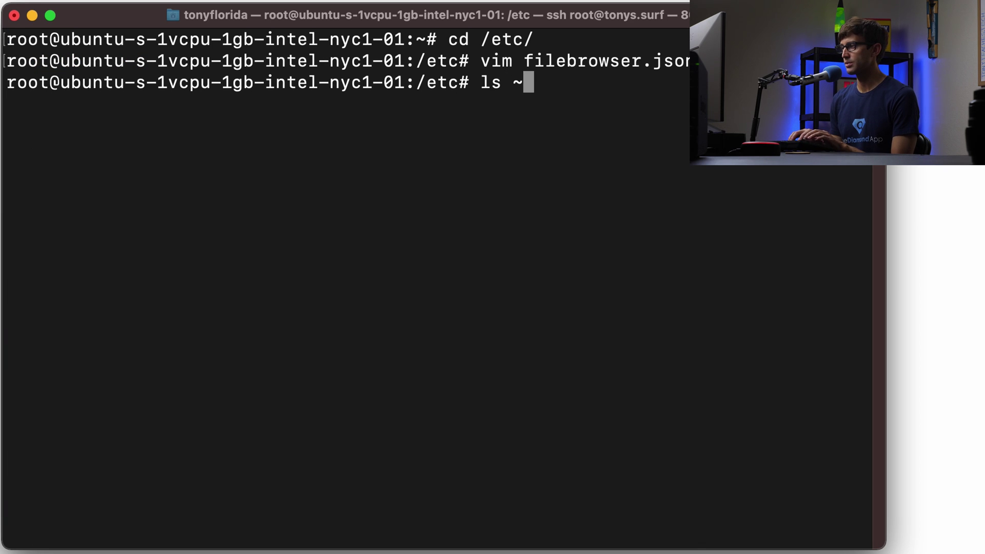
key("Return")
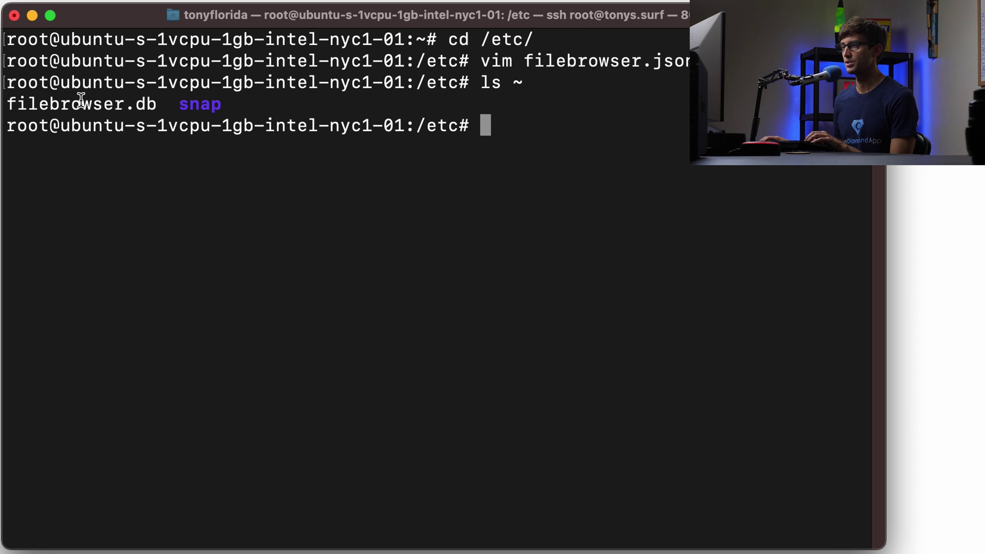
double_click(82, 104)
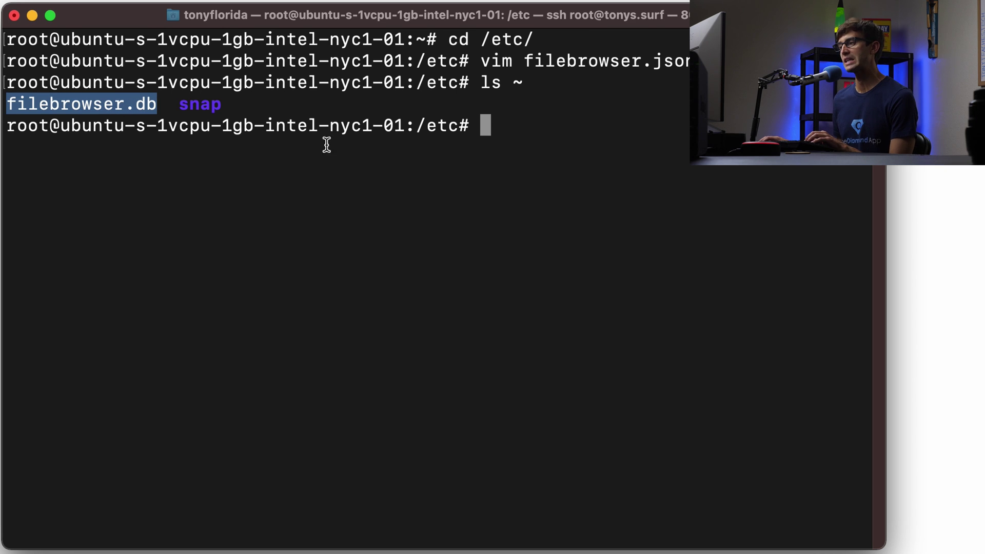
type("rm ~")
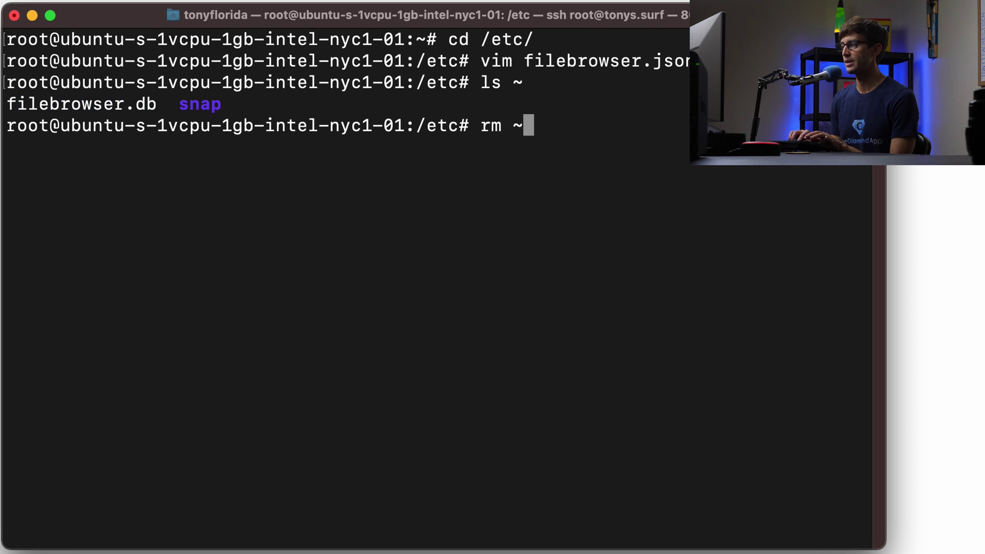
type("/")
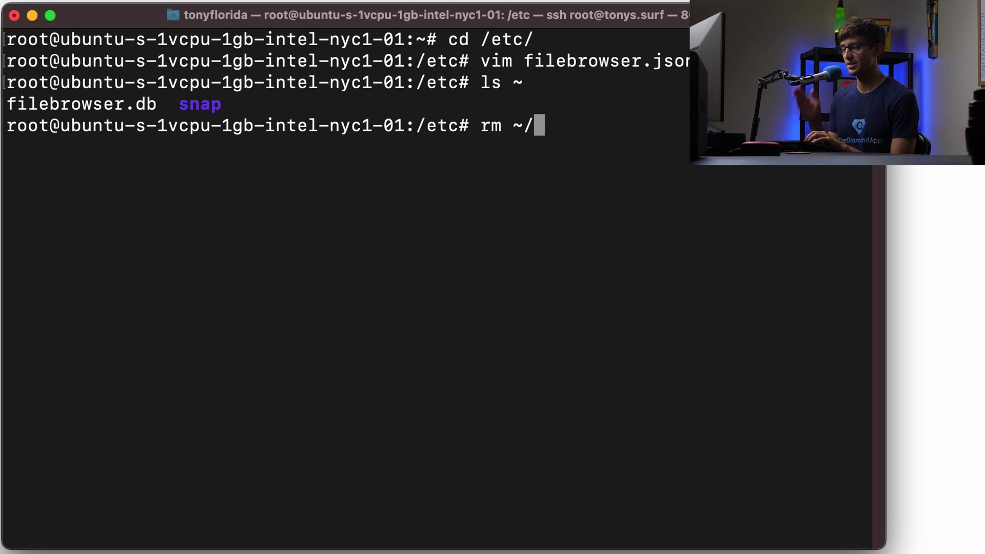
type("fi")
key("Tab")
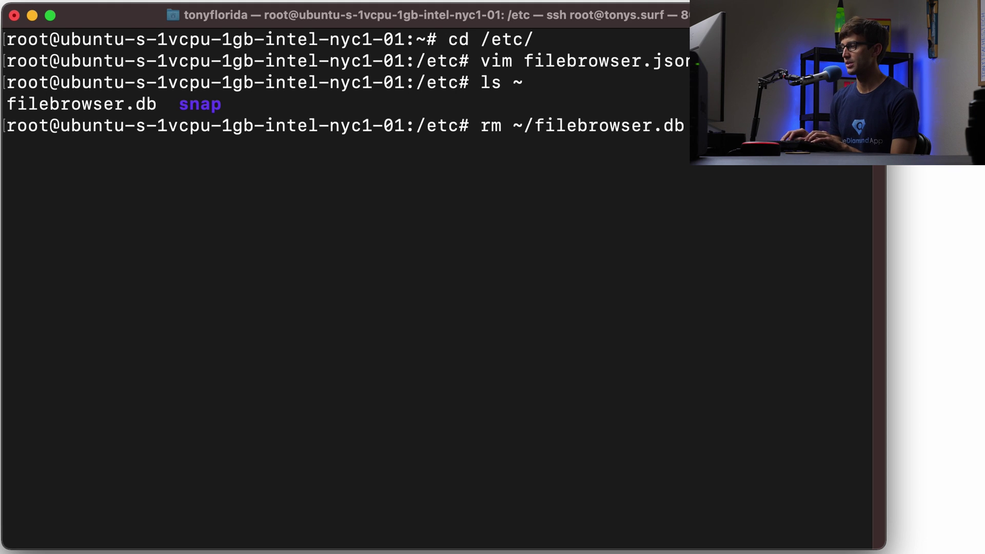
key("Return")
Start File Browser with filebrowser -c /etc/filebrowser.json
key("super+Tab")
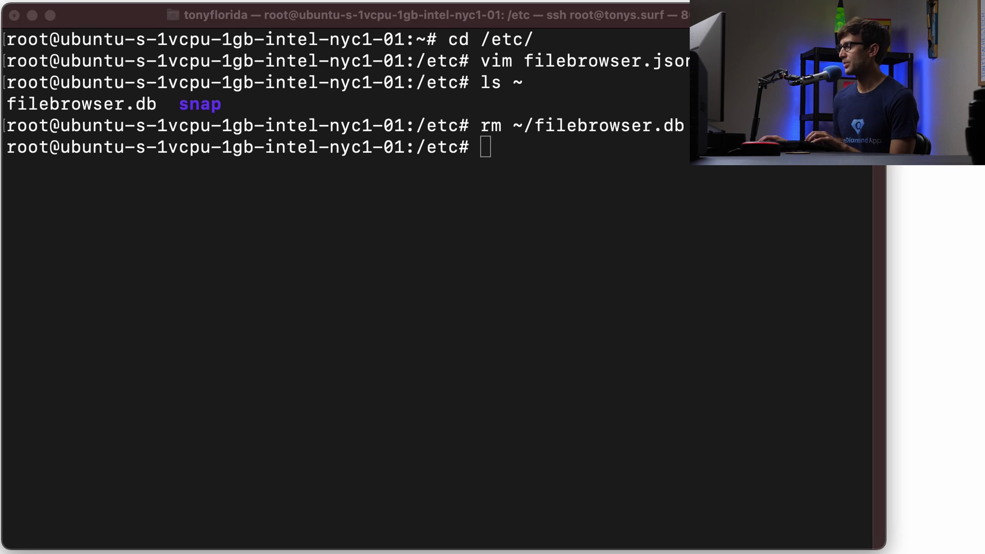
left_click(628, 187)
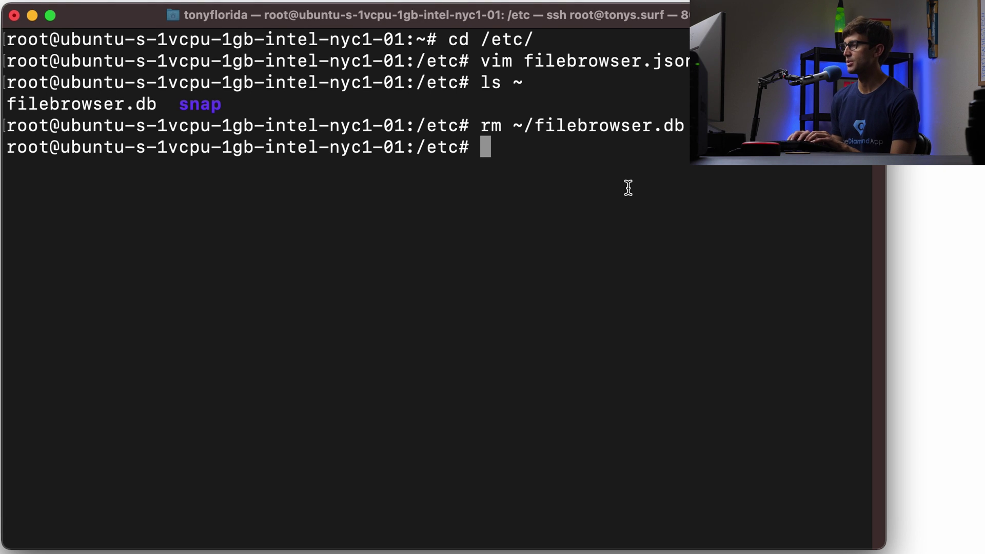
type("filebrows")
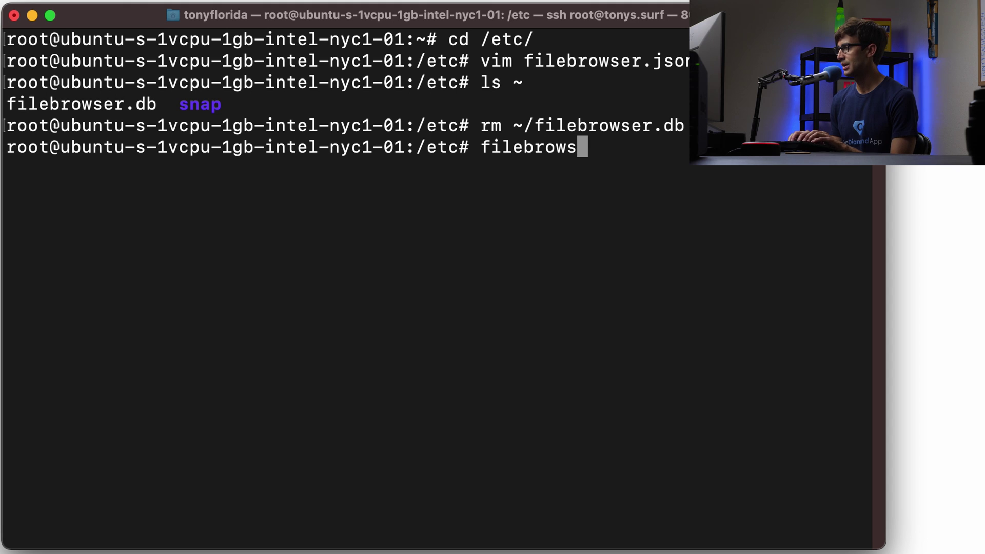
type("er -c /etc/")
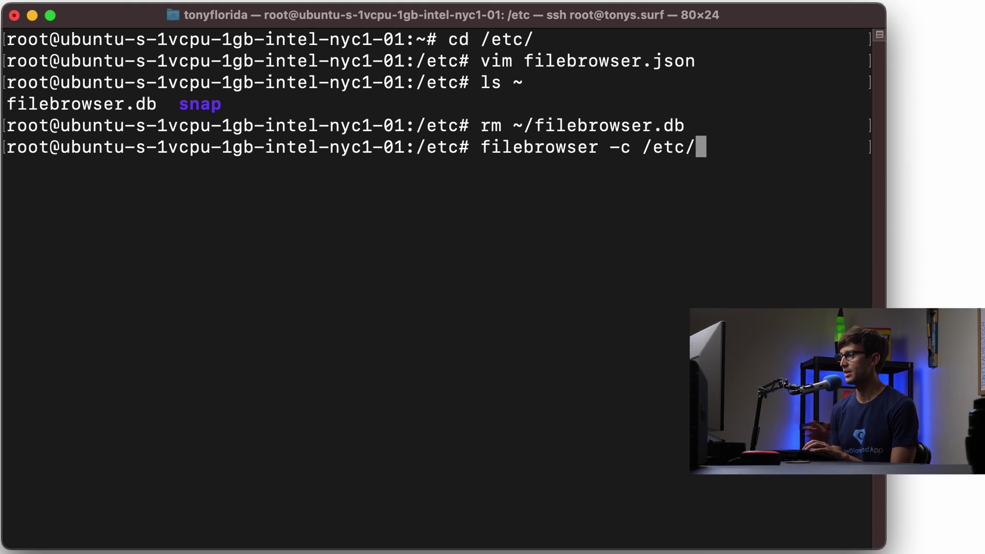
type("f")
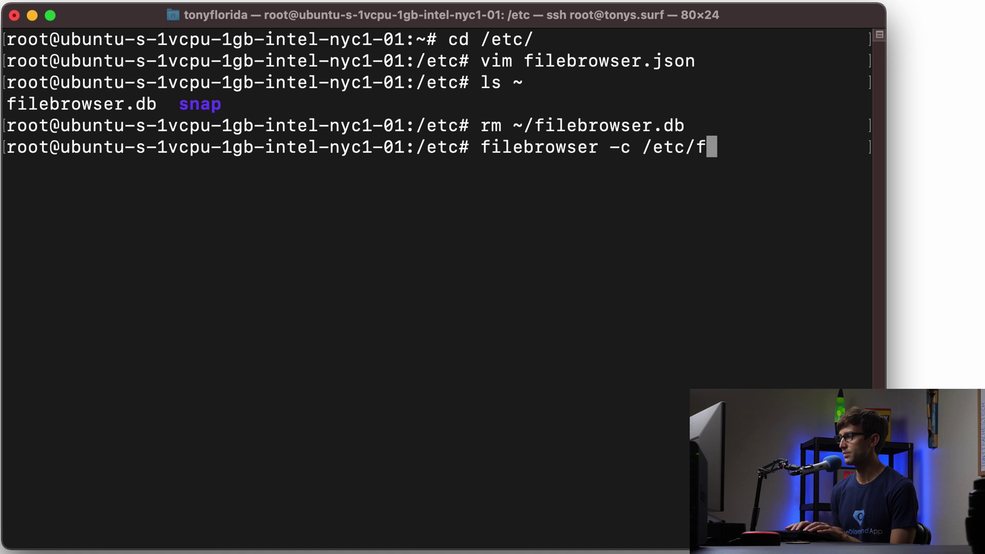
type("i")
key("Tab")
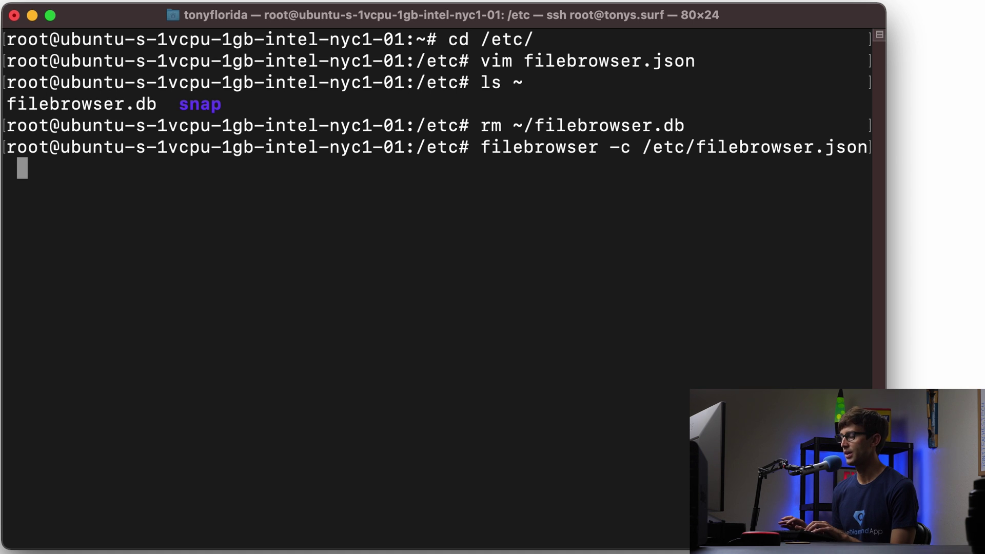
key("Return")
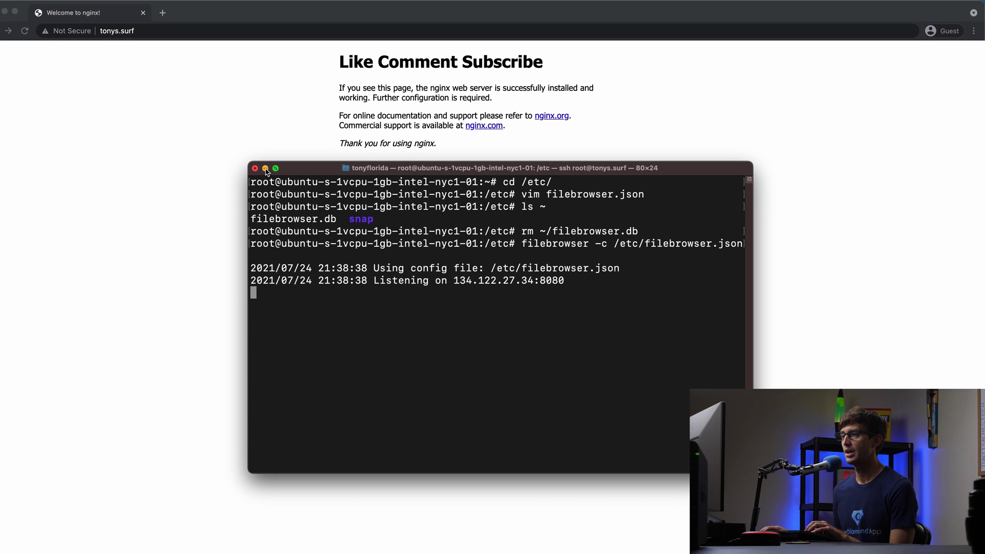
Minimize the terminal and load tonys.surf:8080 in the browser
left_click(265, 168)
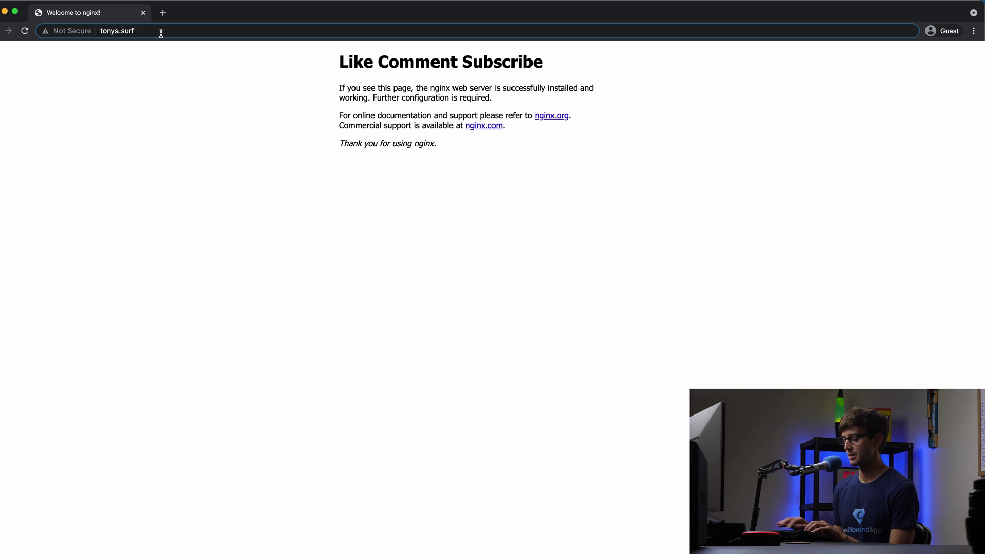
type(":")
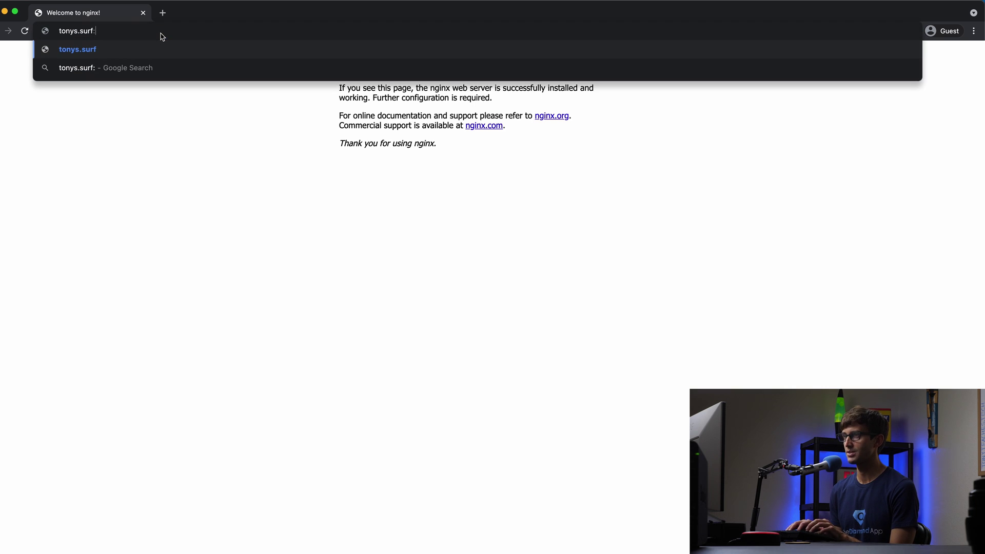
type("8080")
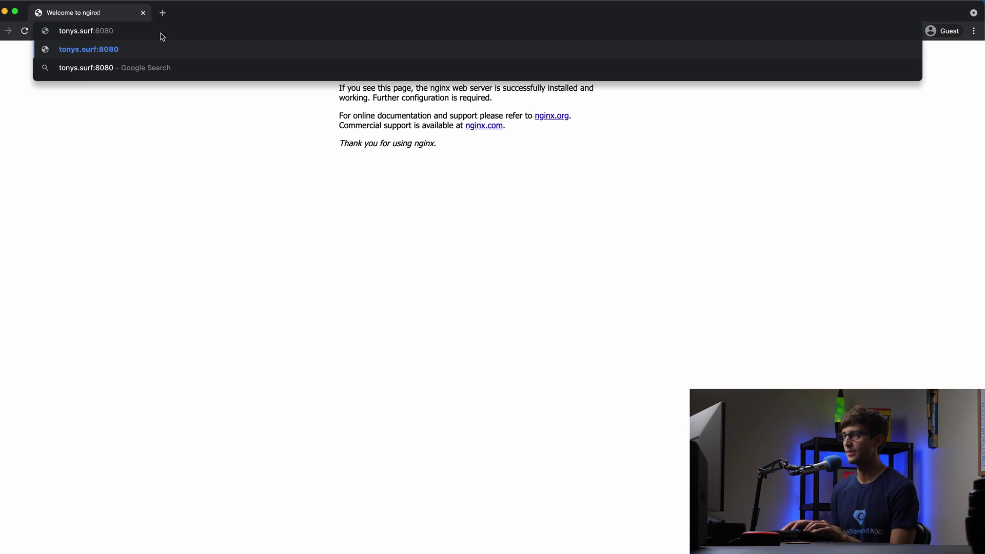
key("Return")
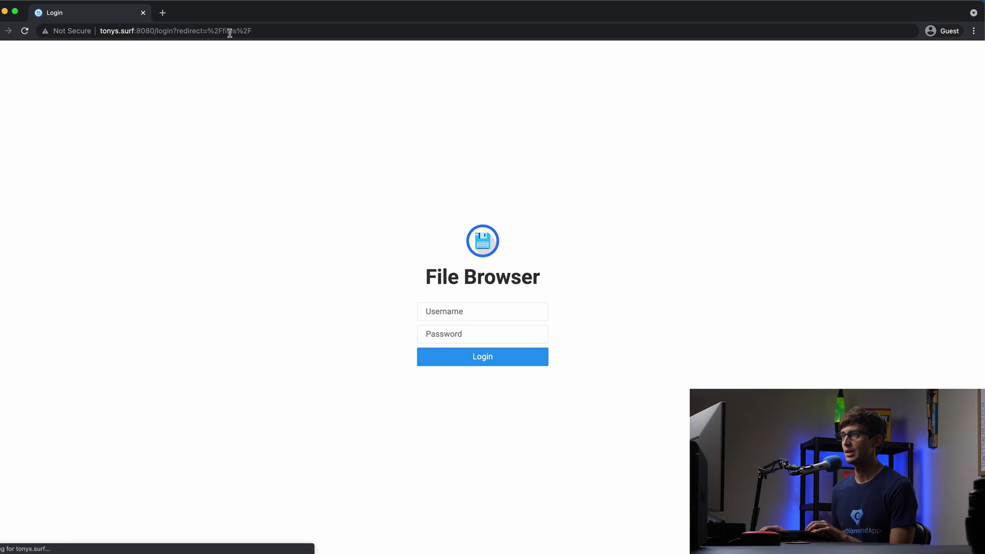
Log in to File Browser with the administrator username and password
type("ad")
key("Tab")
type("admin")
key("Return")
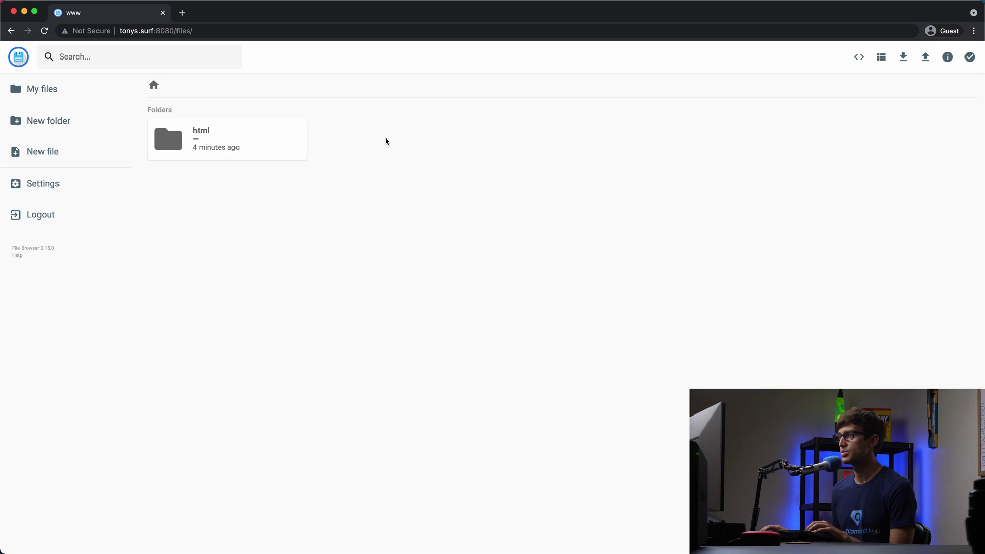
Open Settings and enter a new password in the Change Password fields
left_click(73, 198)
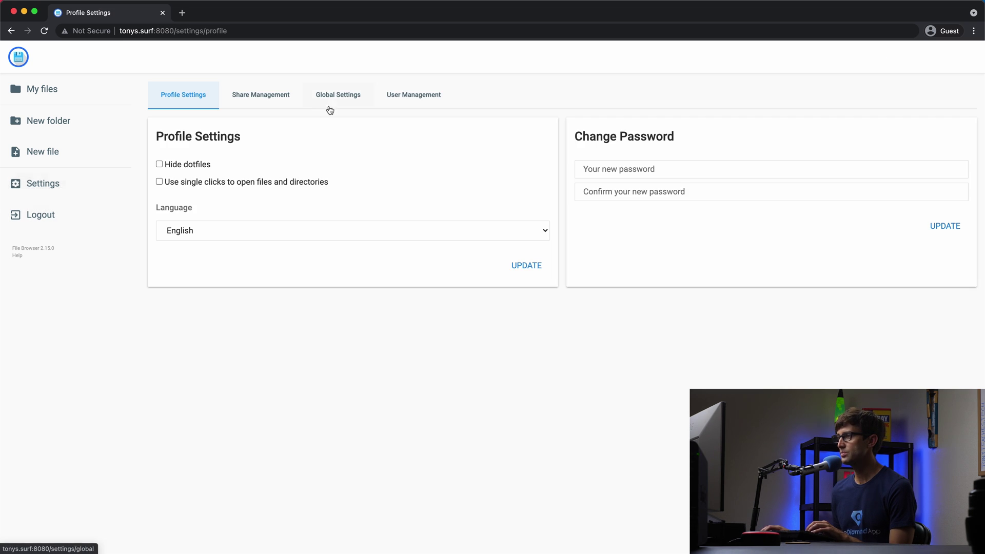
left_click(690, 178)
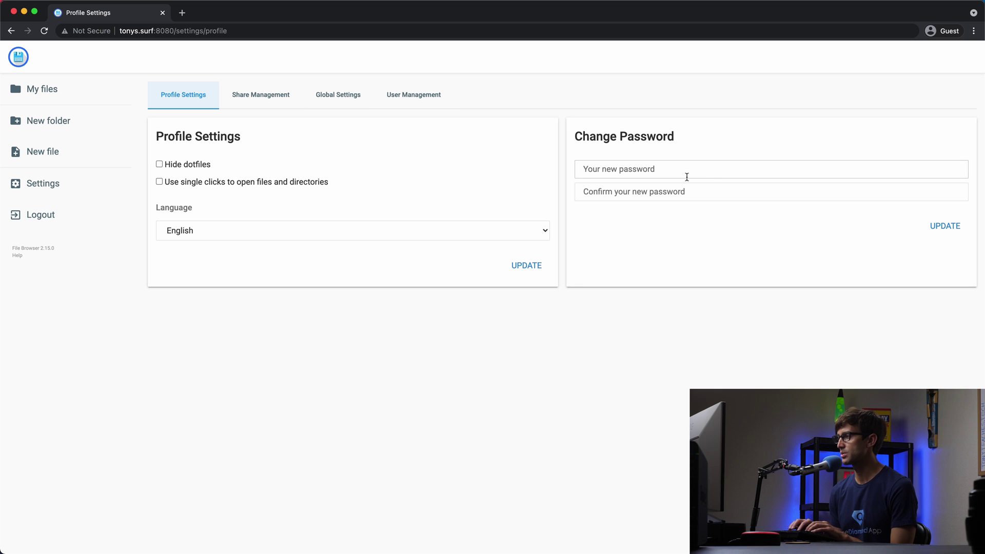
type("••••••••••••")
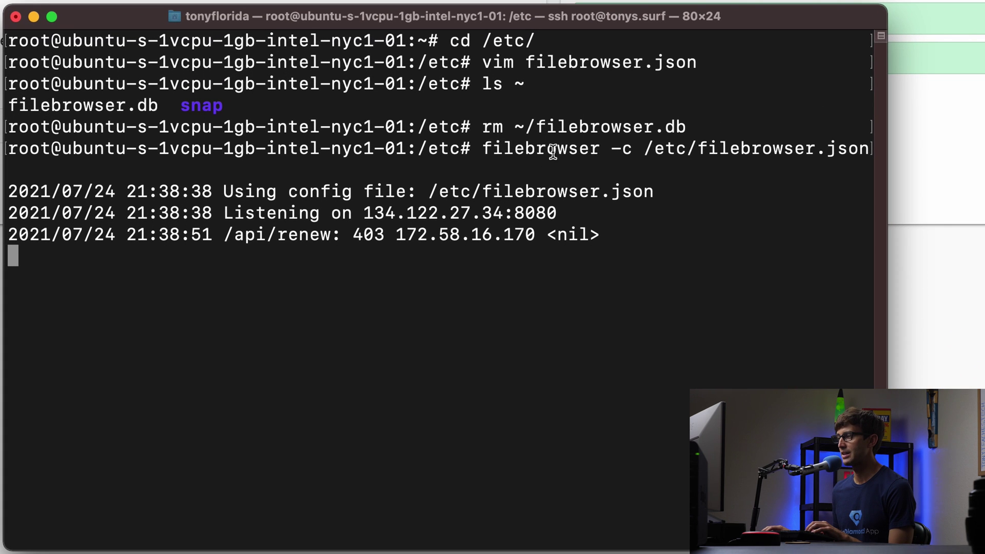
Stop the running File Browser server and copy its startup command
left_click_drag(485, 154, 803, 147)
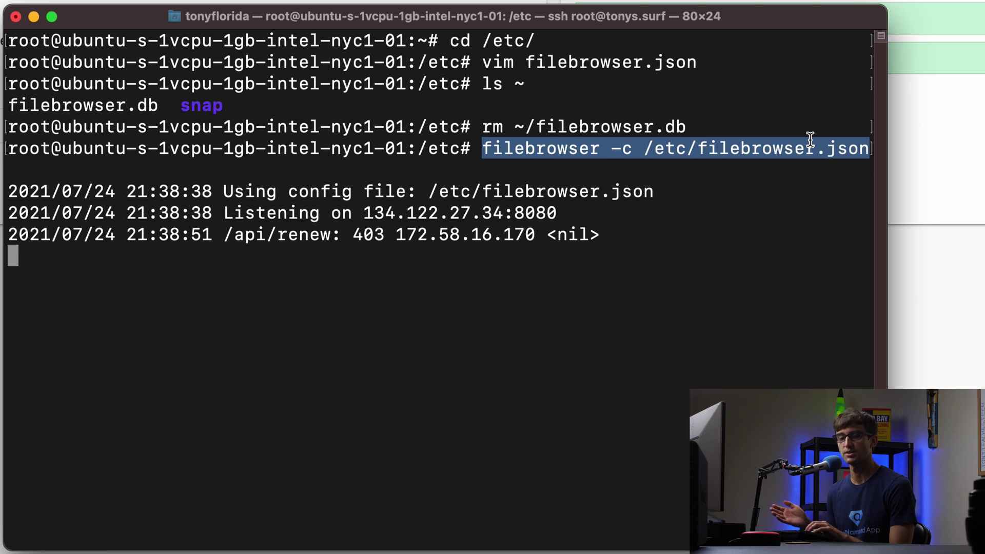
left_click(692, 273)
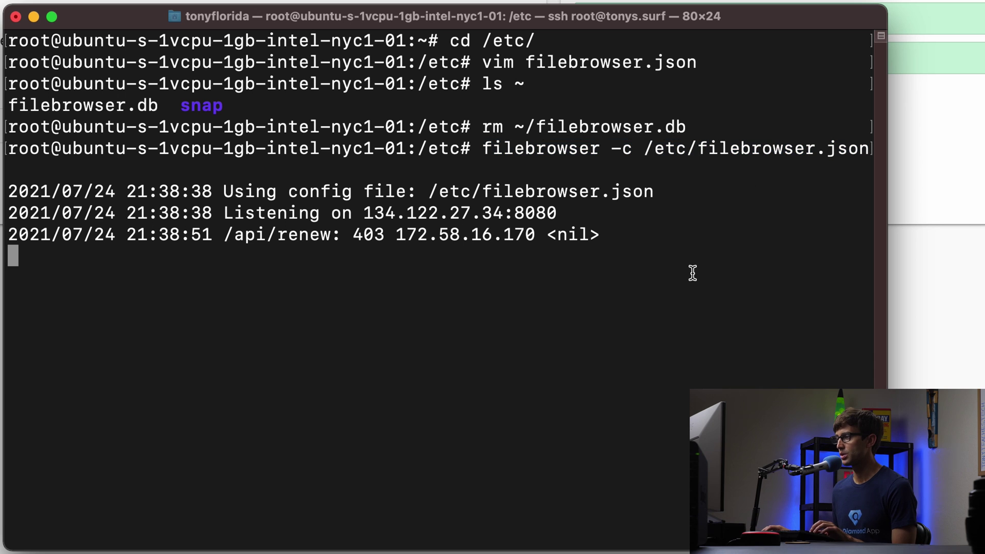
key("ctrl+c")
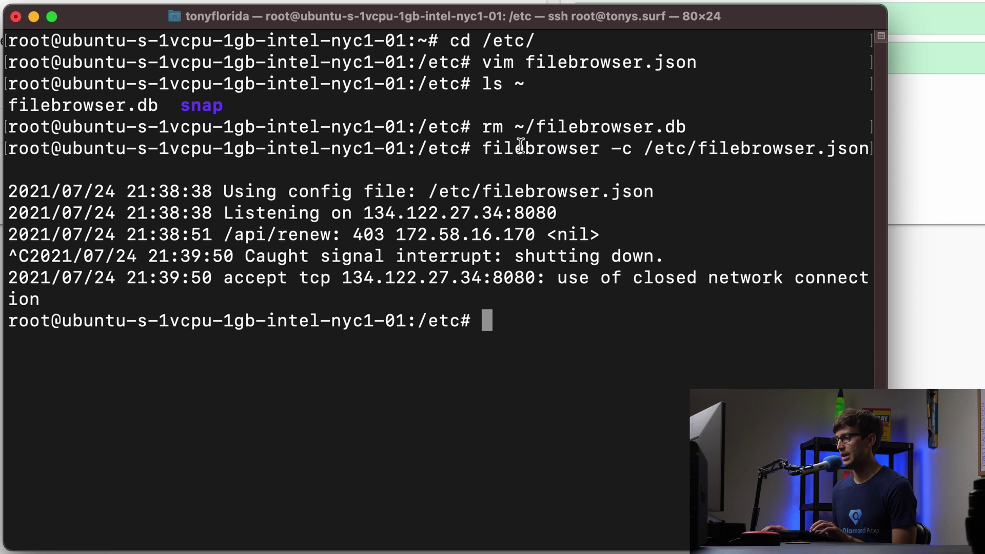
left_click_drag(483, 149, 843, 151)
right_click(844, 151)
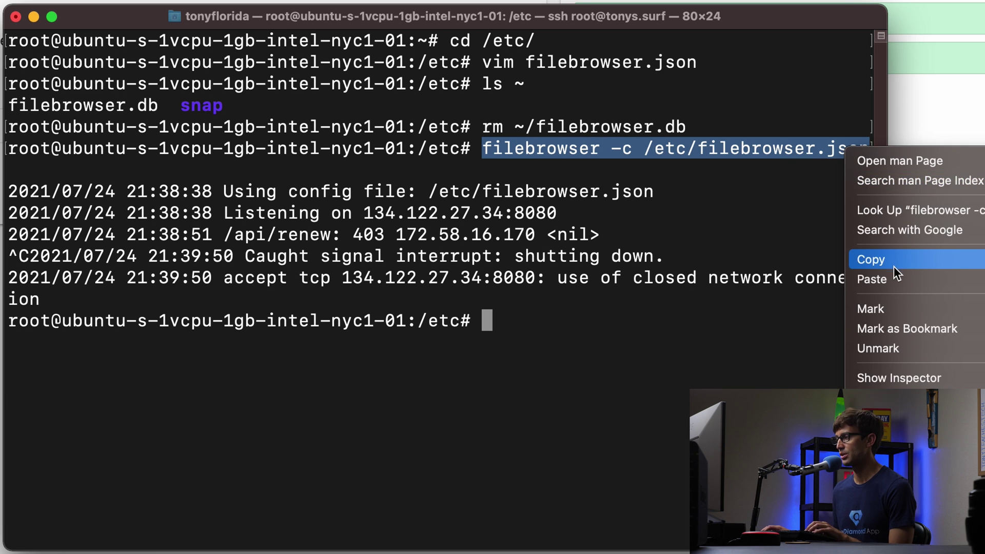
left_click(867, 258)
left_click(661, 321)
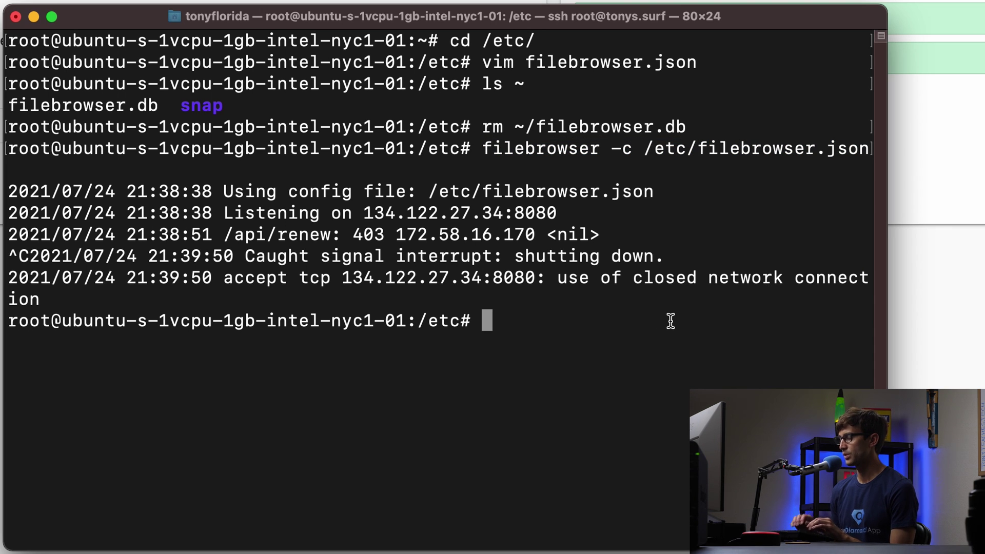
Run ls filebrowser.* to confirm filebrowser.db and filebrowser.json are in /etc
type("ls ")
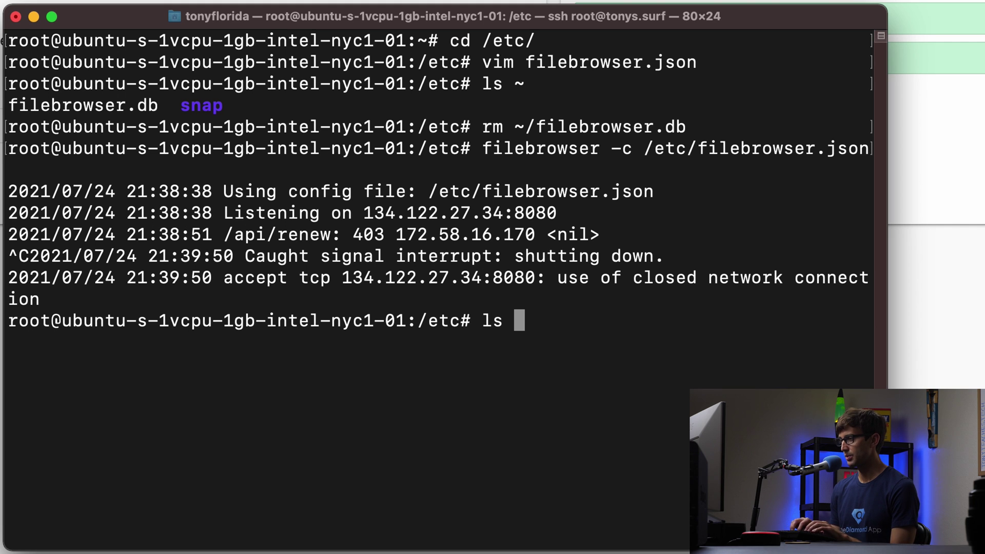
type("filebrowser.*")
key("Return")
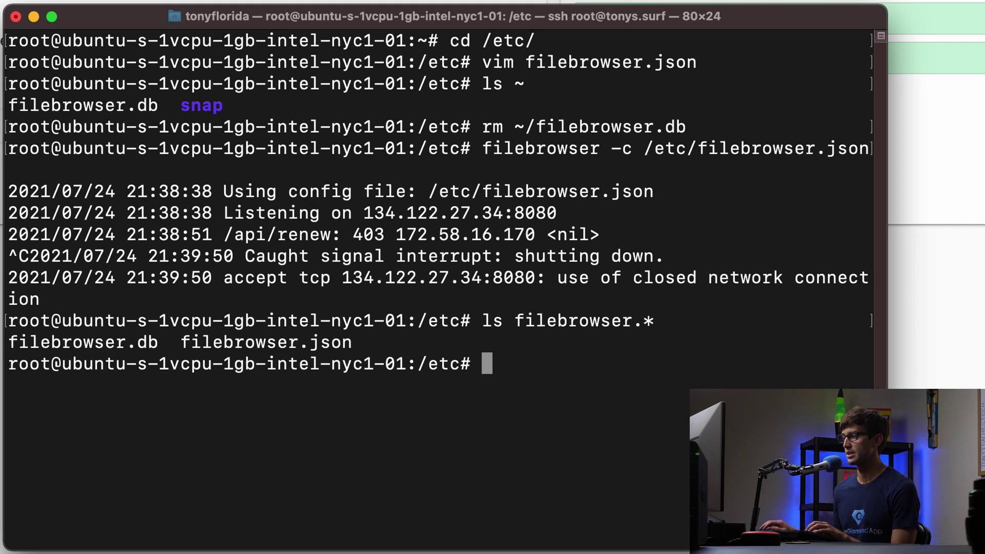
double_click(203, 343)
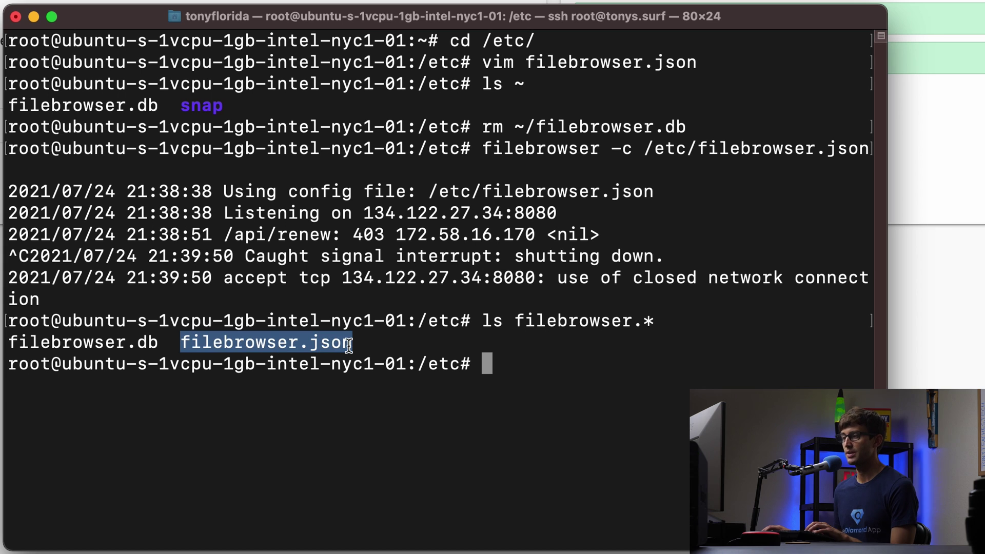
double_click(66, 342)
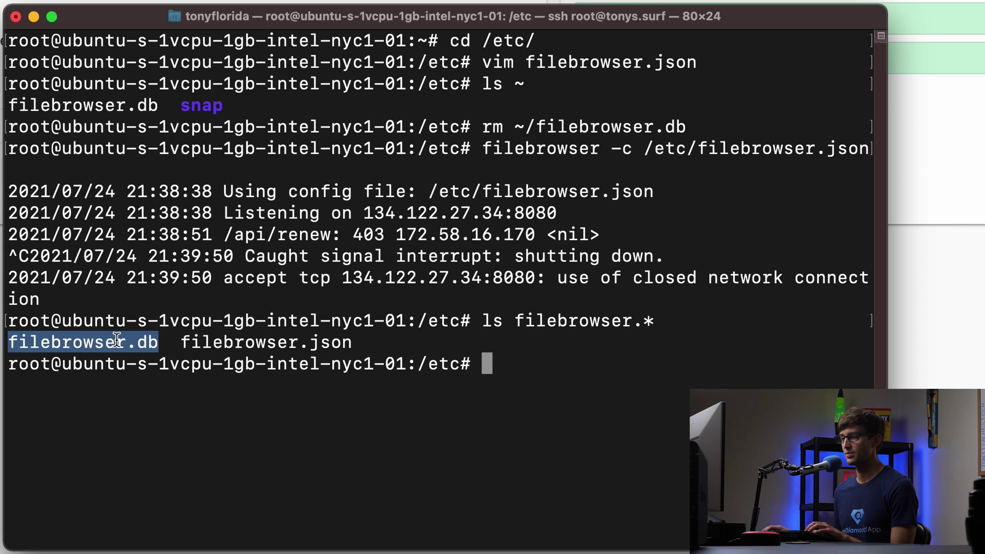
left_click(166, 344)
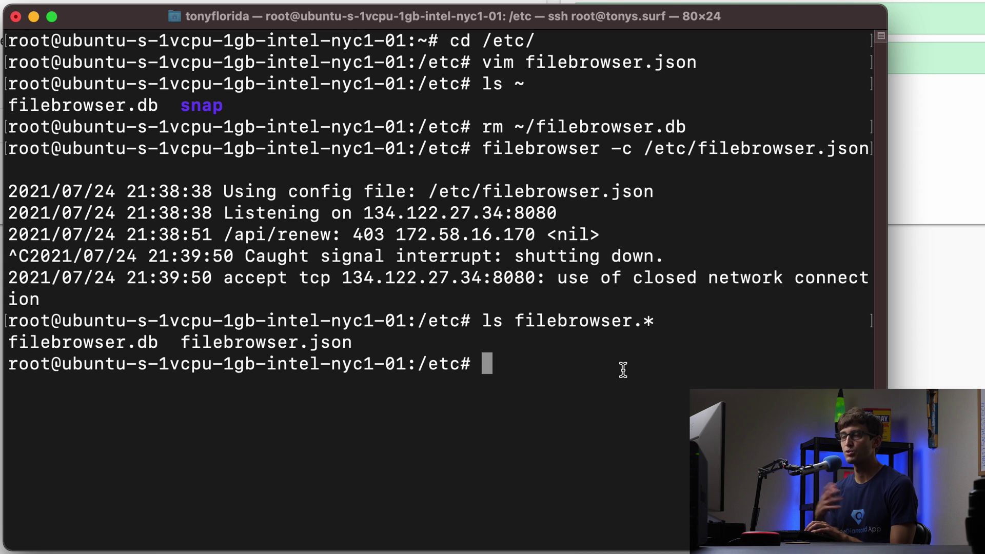
Change ownership of /etc/filebrowser.* to www-data:www-data with chown
type("chown ")
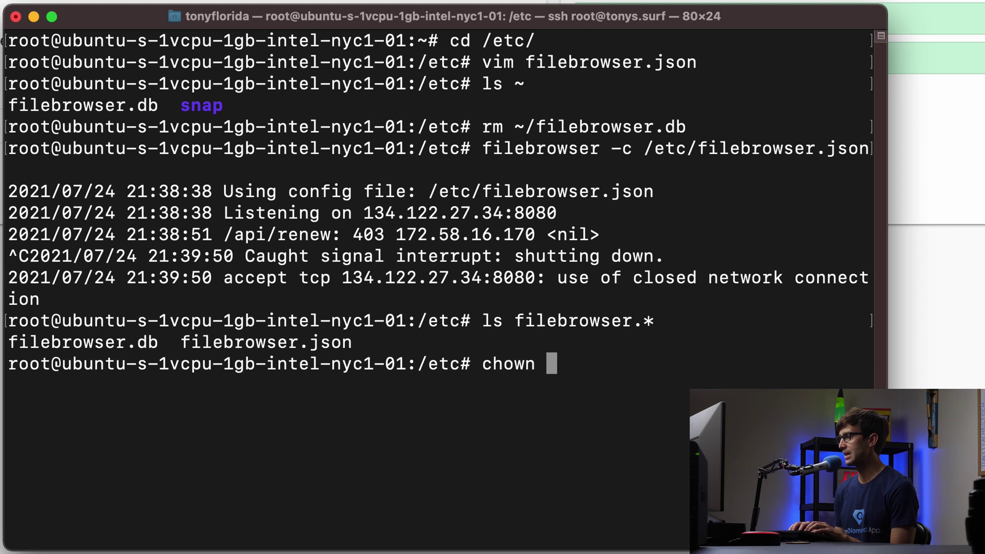
type("www-data:www")
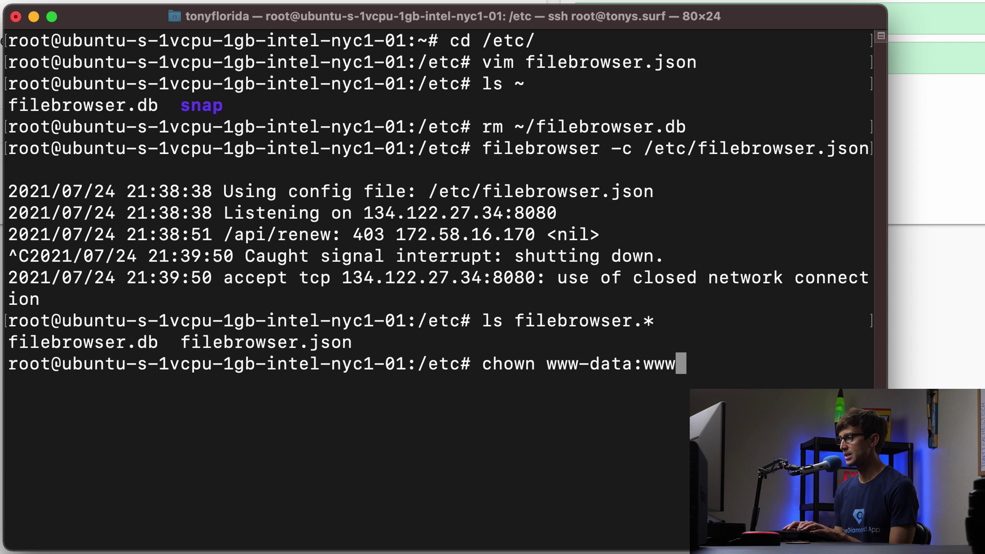
type("-data /etc/")
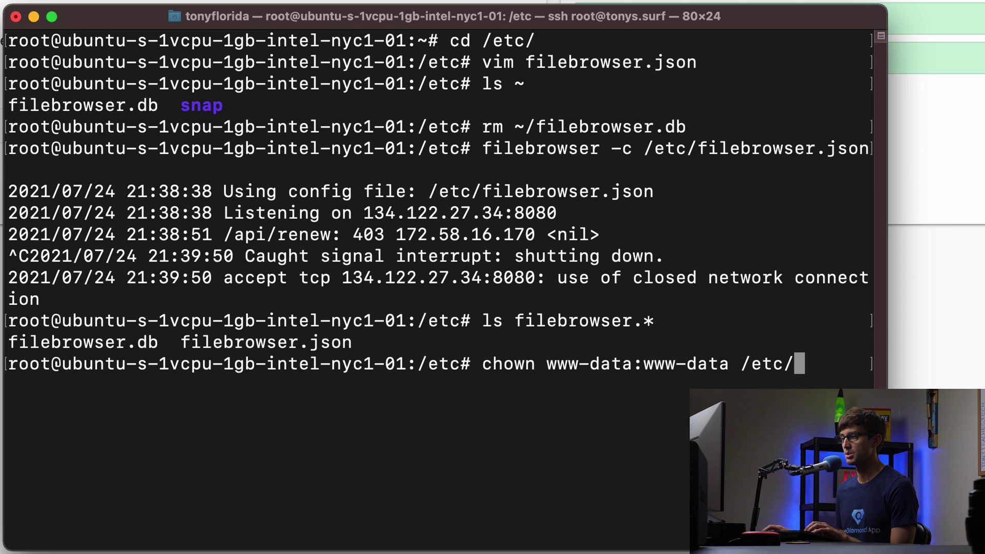
triple_click(38, 337)
left_click(441, 311)
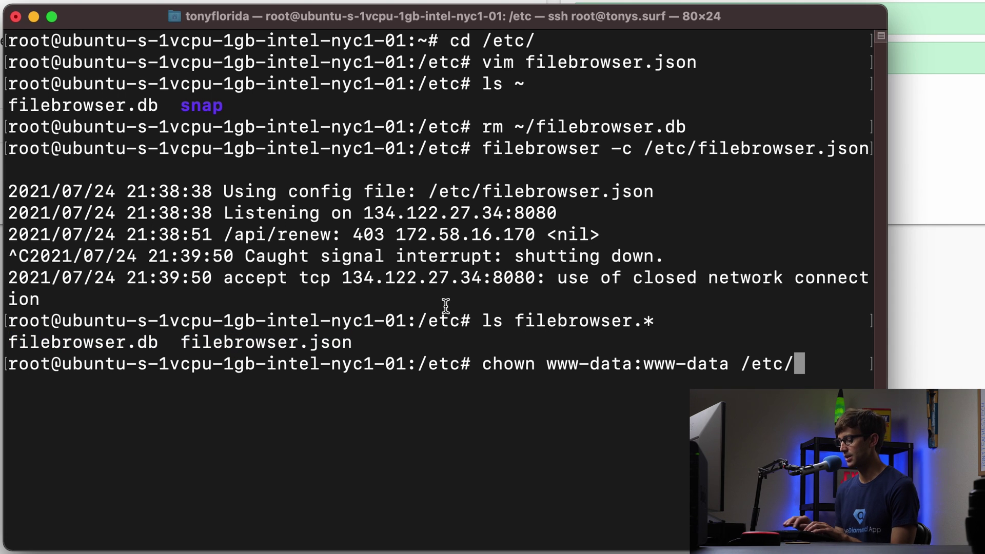
type("f")
key("Tab")
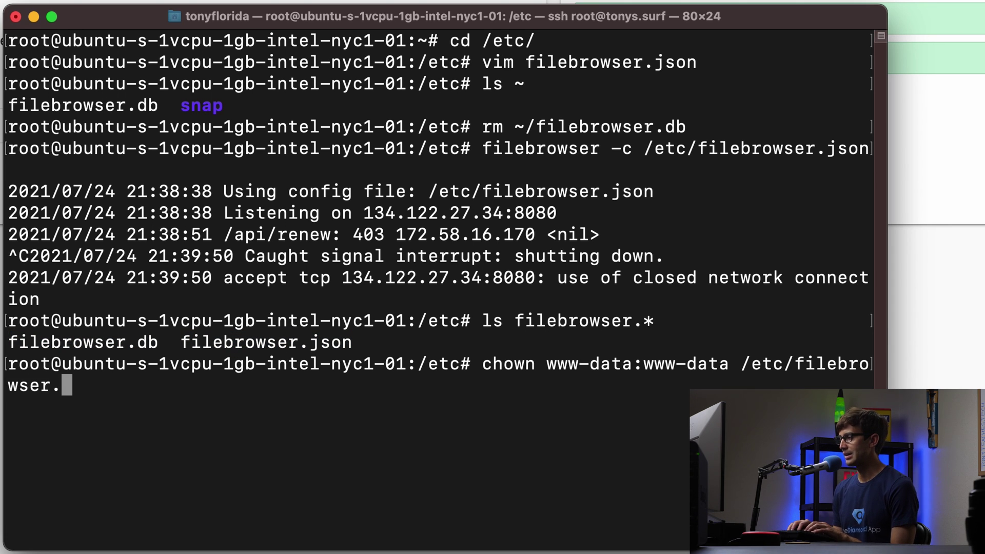
type("*")
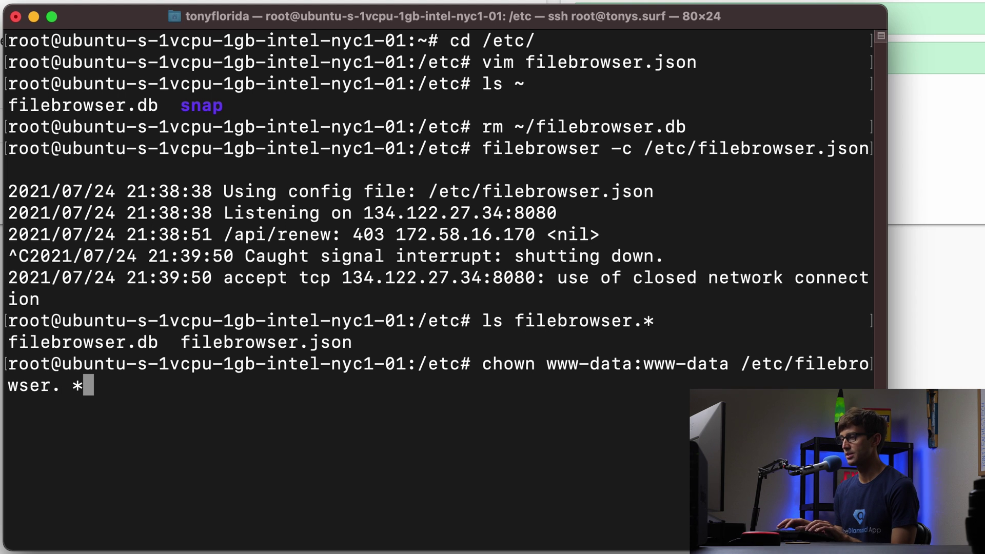
key("BackSpace")
key("BackSpace")
type("*")
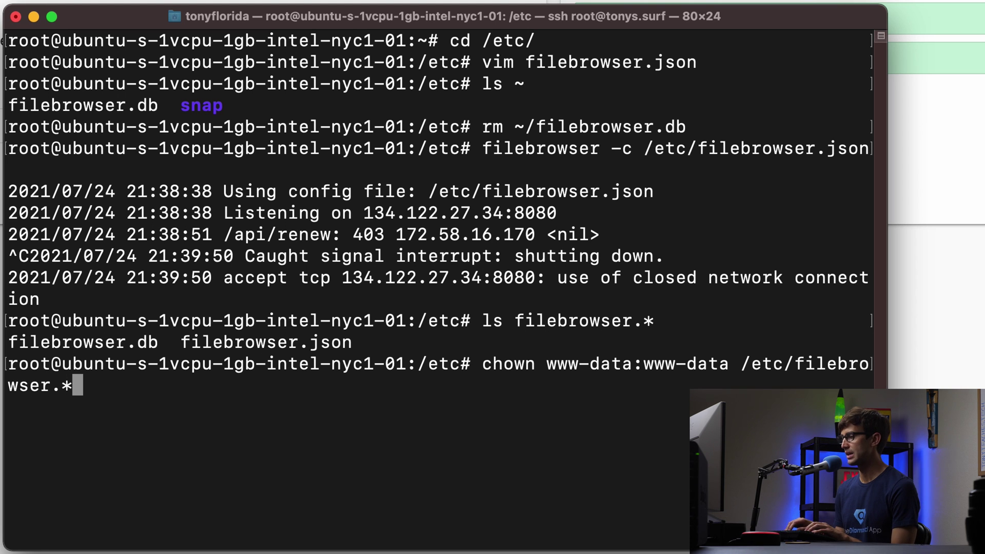
key("Return")
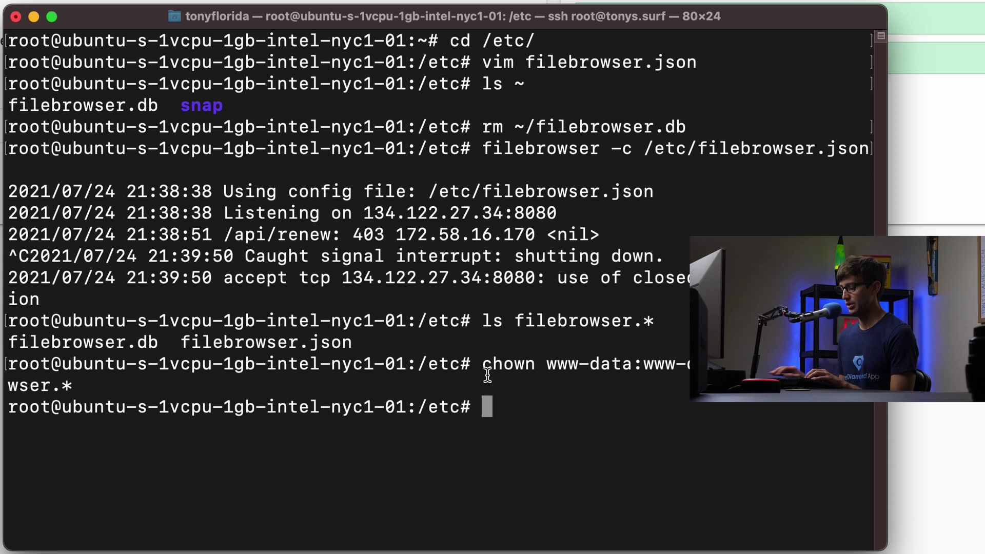
Verify with ls -la that both filebrowser files are owned by www-data
type("ls -la ")
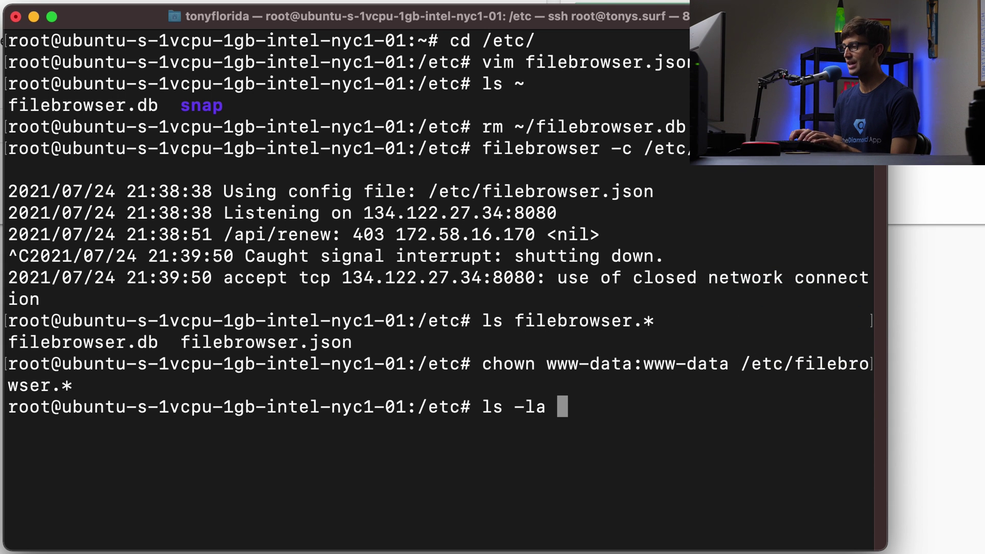
type("/etc/filebrowser.*")
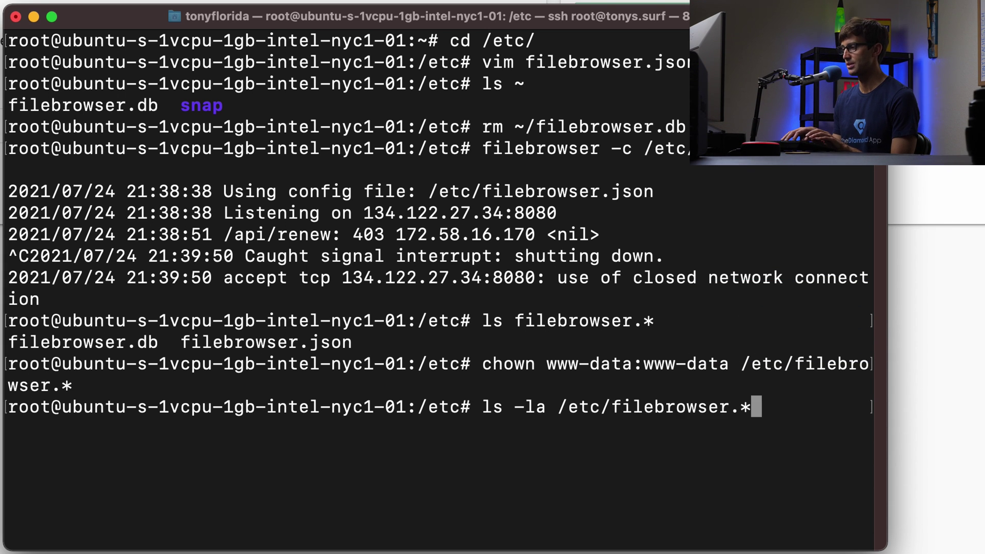
key("Return")
left_click_drag(193, 430, 329, 431)
left_click_drag(193, 450, 297, 451)
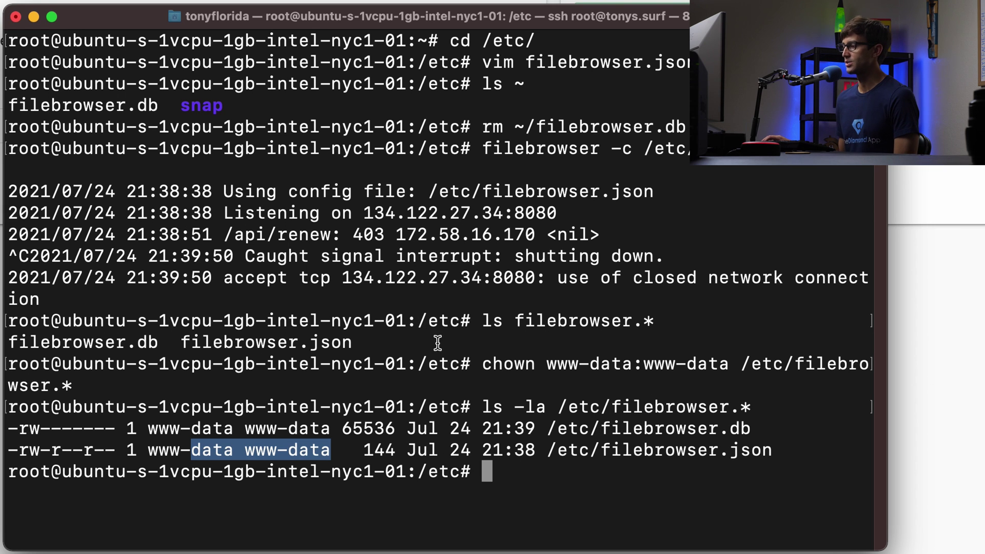
left_click(568, 479)
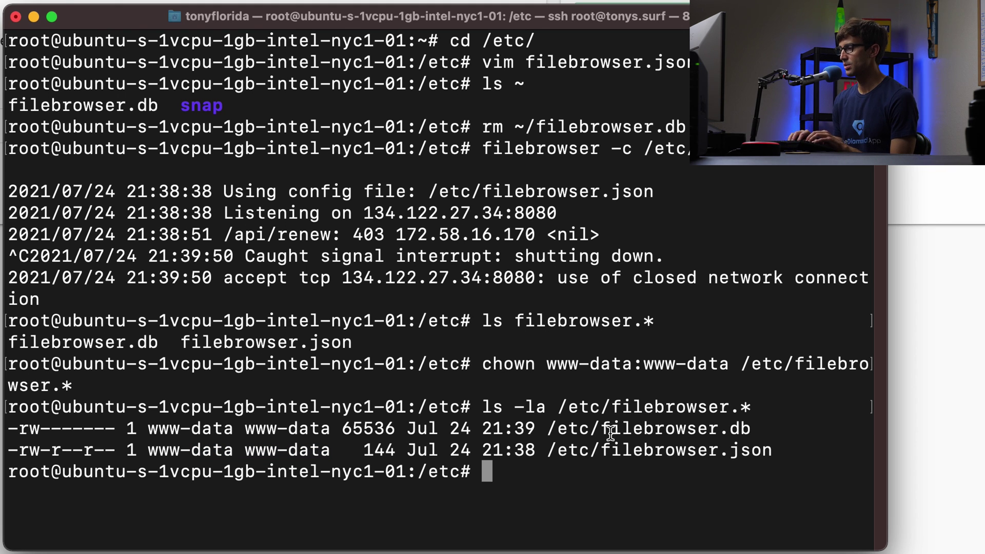
Create /etc/systemd/system/filebrowser.service in vim and paste in the unit text
type("vim /etc/")
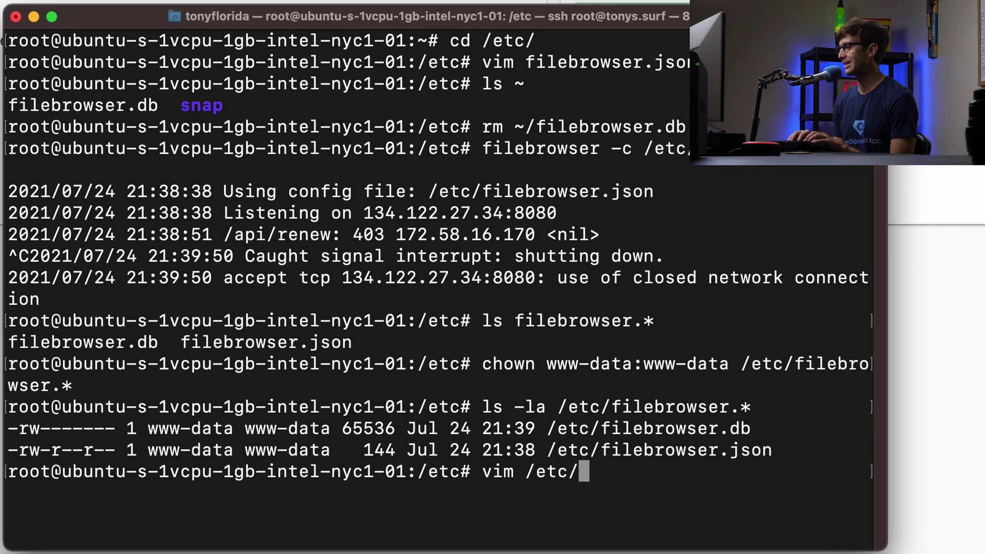
type("sys")
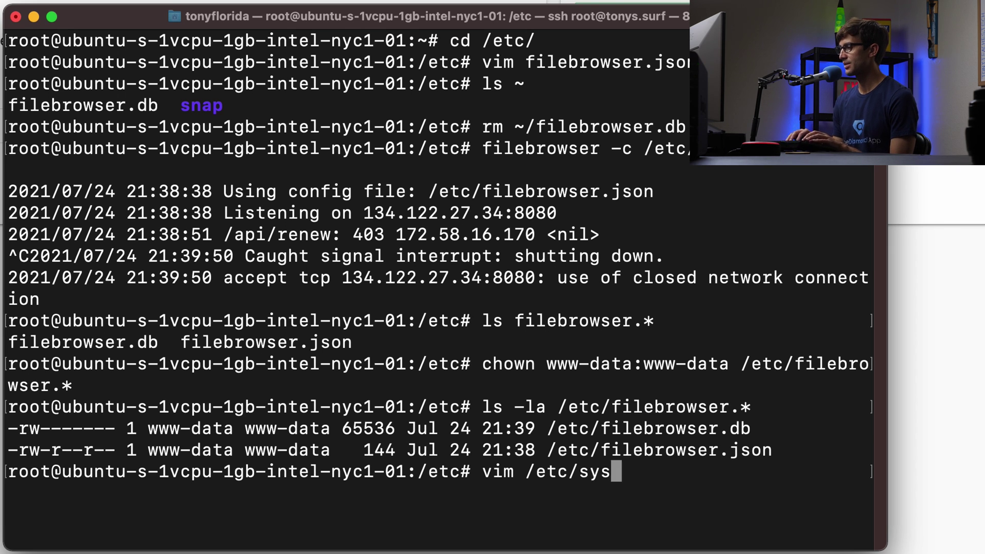
type("te")
key("Tab")
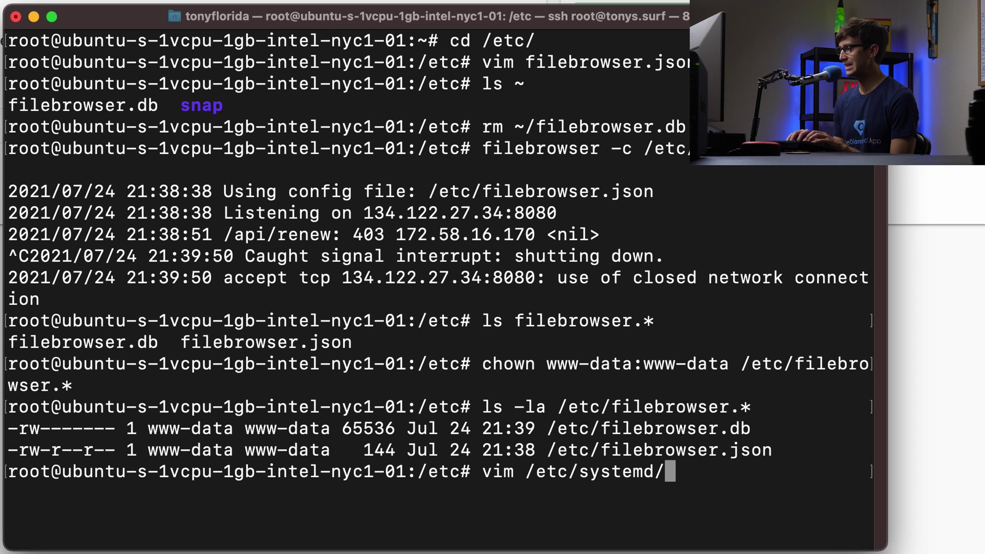
type("system")
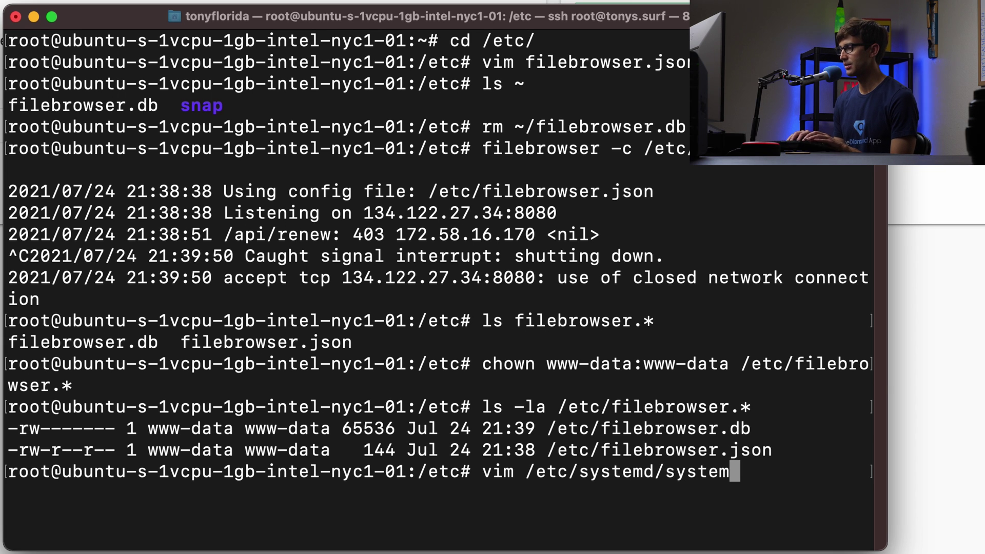
type("/")
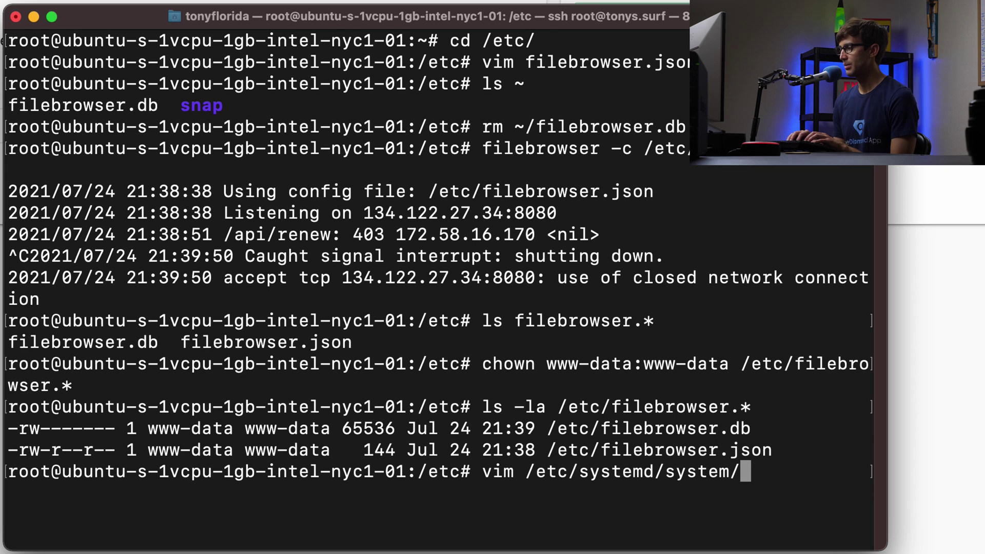
type("file")
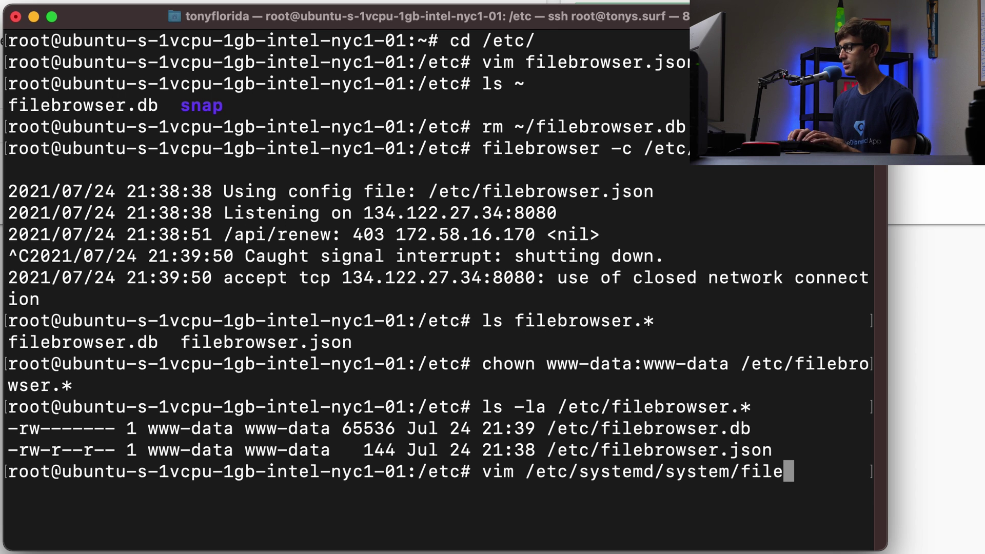
type("browser.ser")
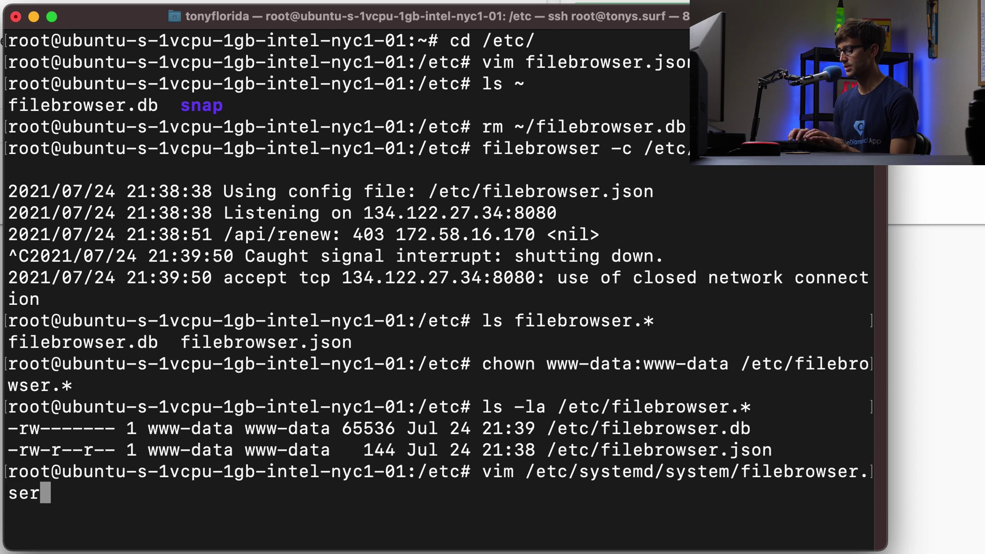
type("vice")
key("Return")
key("i")
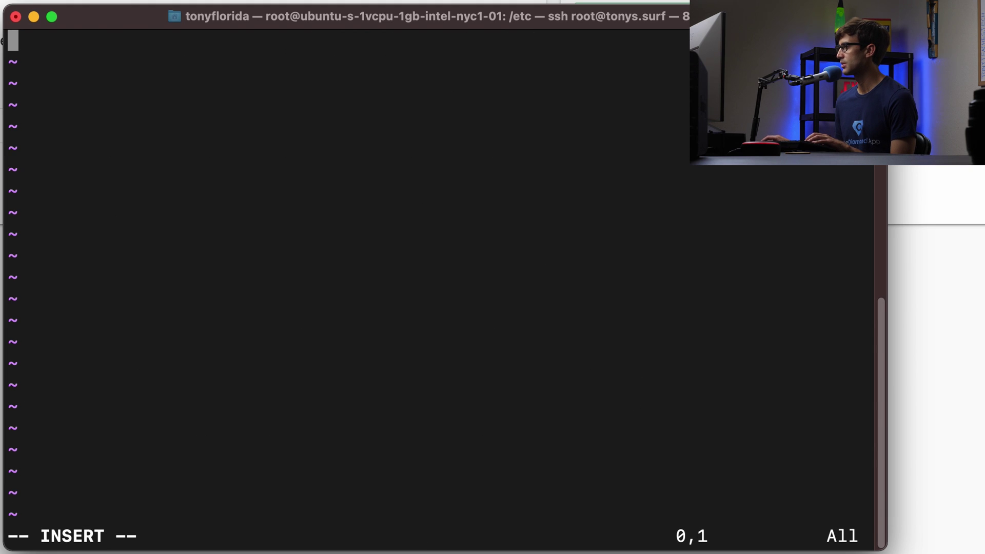
key("super+Tab")
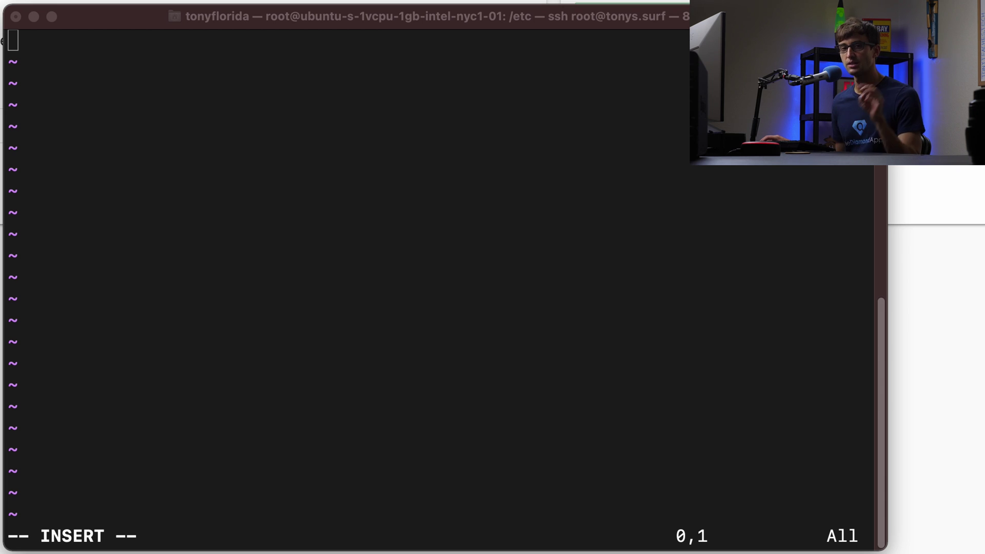
left_click(384, 151)
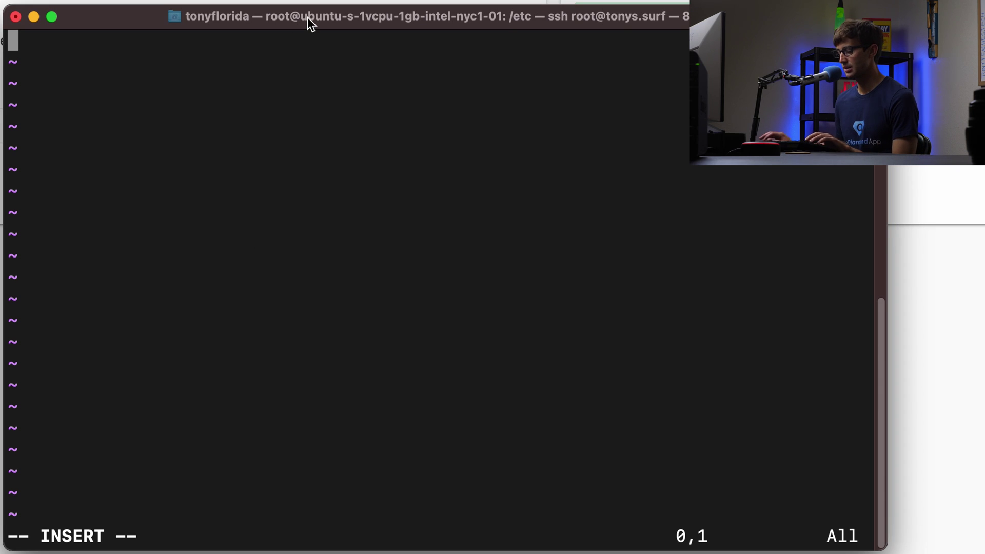
type("[Unit] Description=File Browser After=network.target  [Service] User=www-data Group=www-data ExecStart=/usr/local/bin/filebrowser -c /etc/filebrowser.json  [Install] WantedBy=multi-user.target")
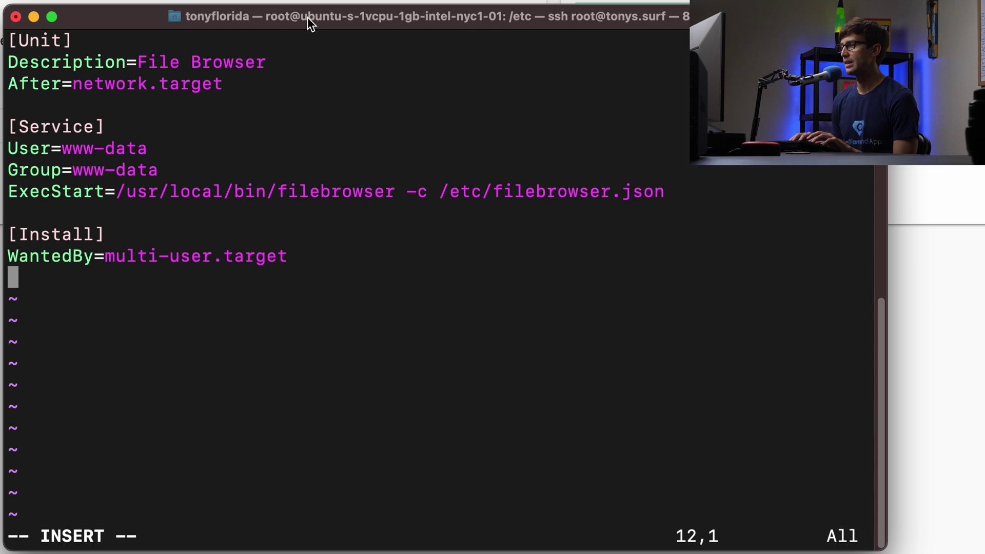
Review the unit's Description, After=network.target, Group and ExecStart lines
key("Up")
key("Up")
key("Up")
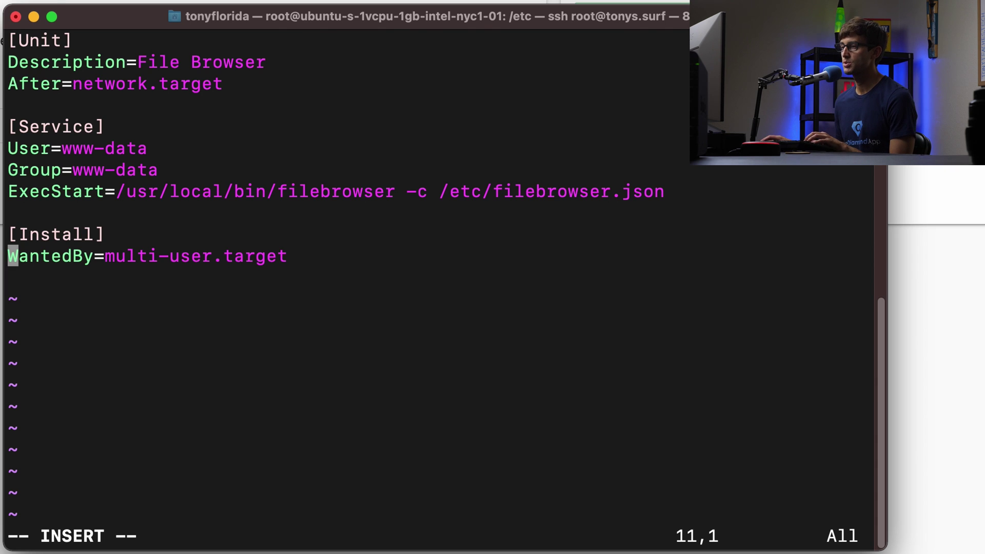
left_click_drag(118, 64, 237, 72)
double_click(106, 87)
left_click_drag(10, 87, 181, 91)
left_click(180, 91)
key("Up")
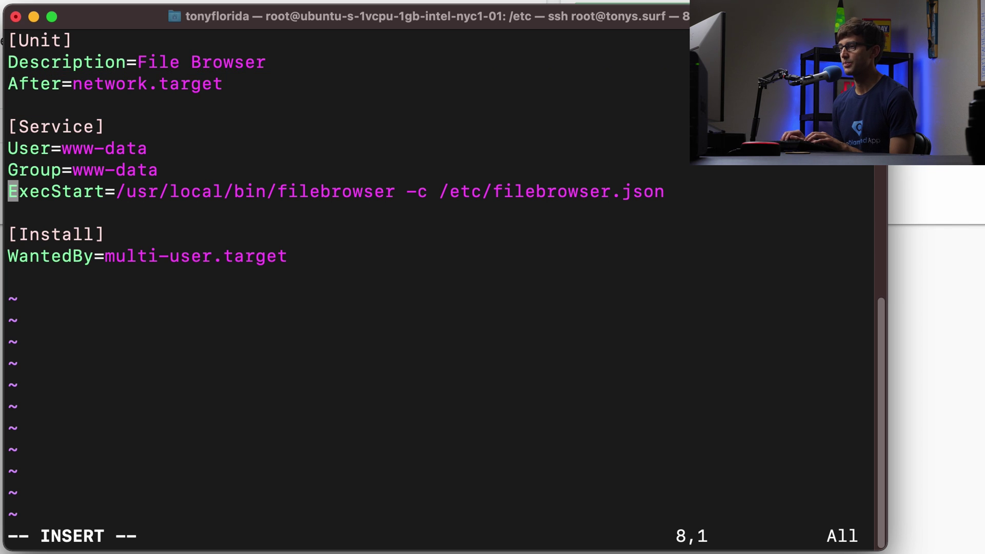
key("Up")
key("Up")
key("Down")
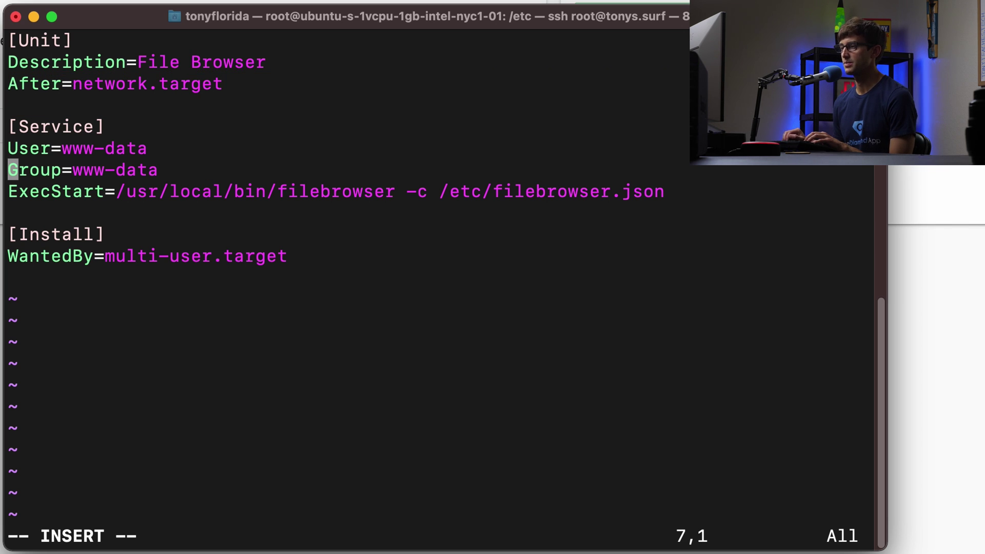
key("Down")
key("Down")
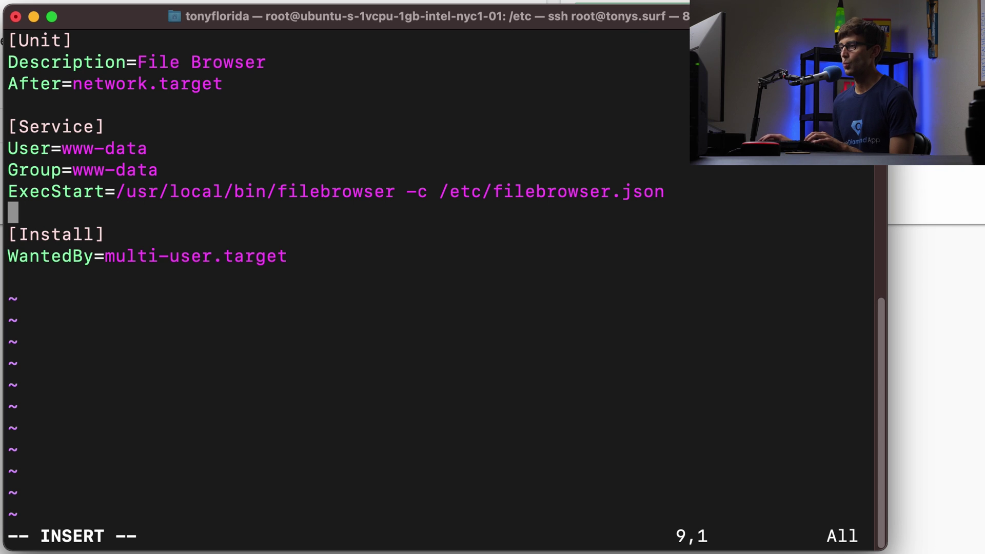
left_click_drag(117, 192, 651, 189)
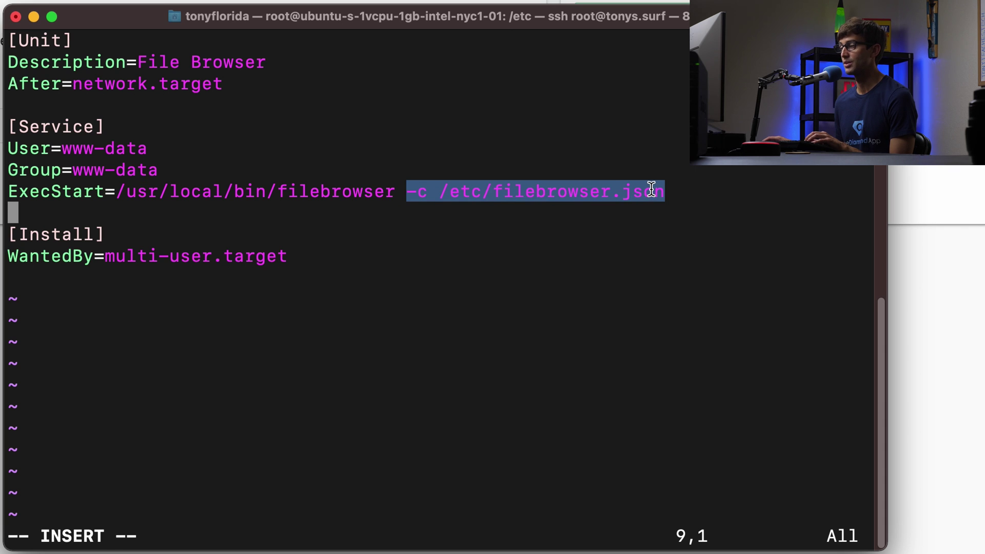
left_click(642, 196)
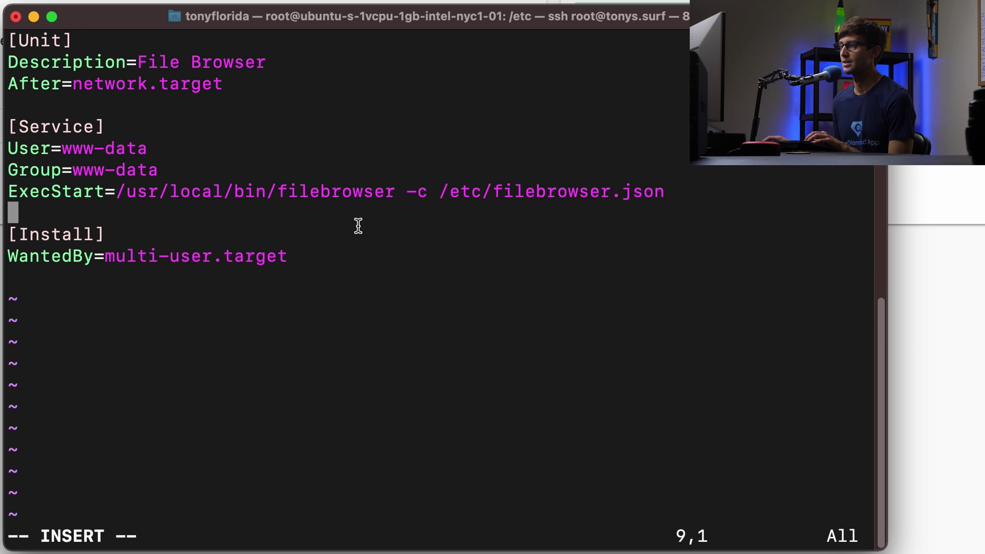
Save the filebrowser.service unit file and quit vim with :wq
key("Escape")
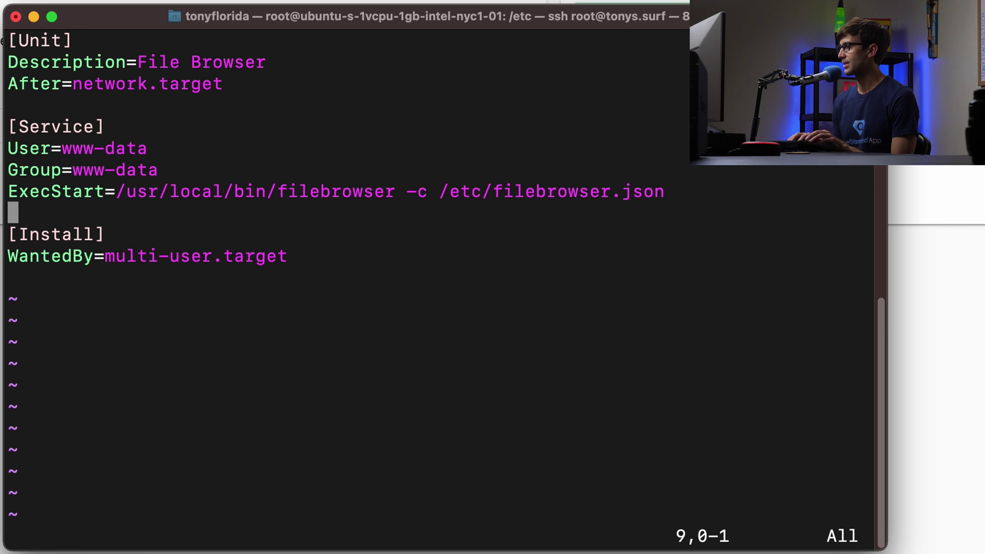
type(":wq")
key("Return")
Enable filebrowser.service with systemctl enable
key("Return")
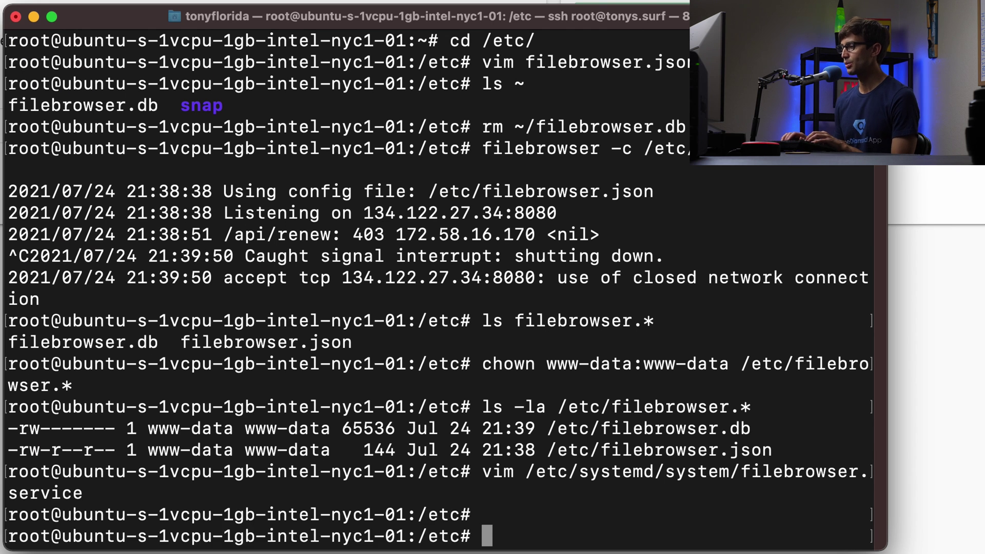
key("Return")
type("systemctl en")
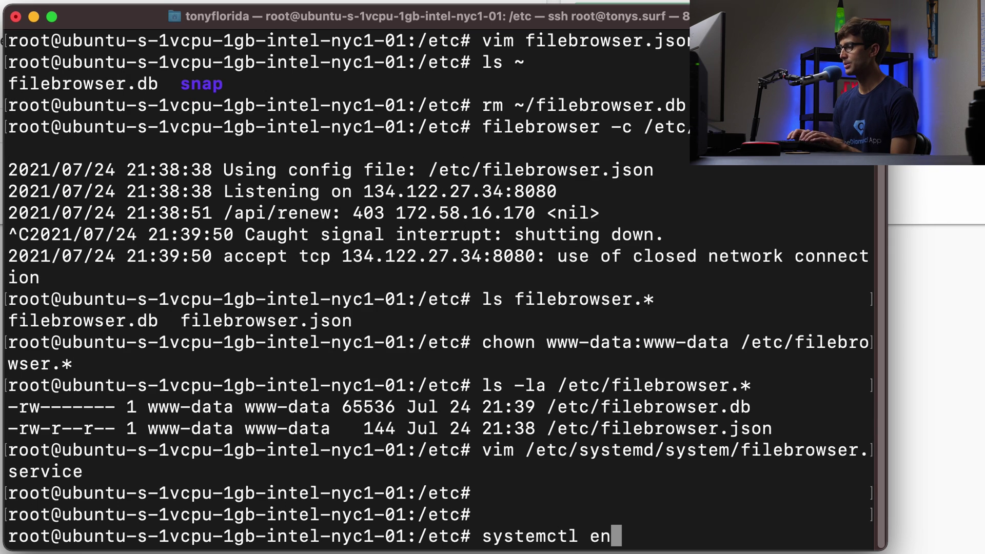
type("able file")
key("Tab")
key("Return")
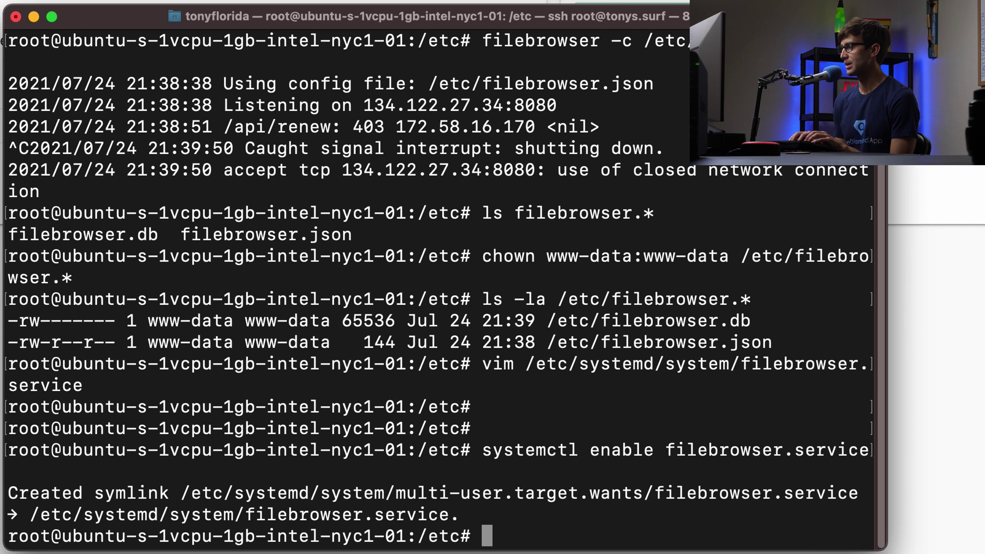
Start filebrowser.service with systemctl start
type("systec")
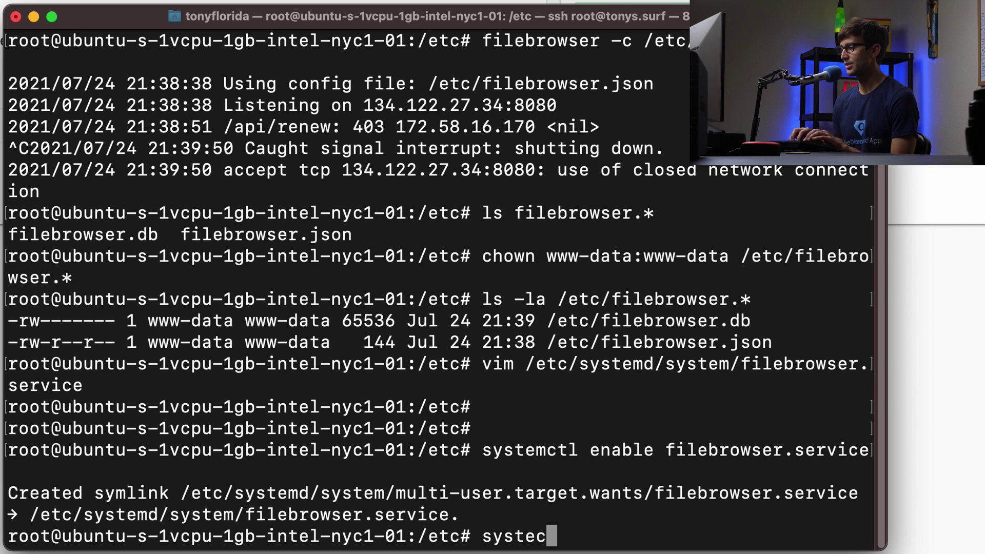
type("lt")
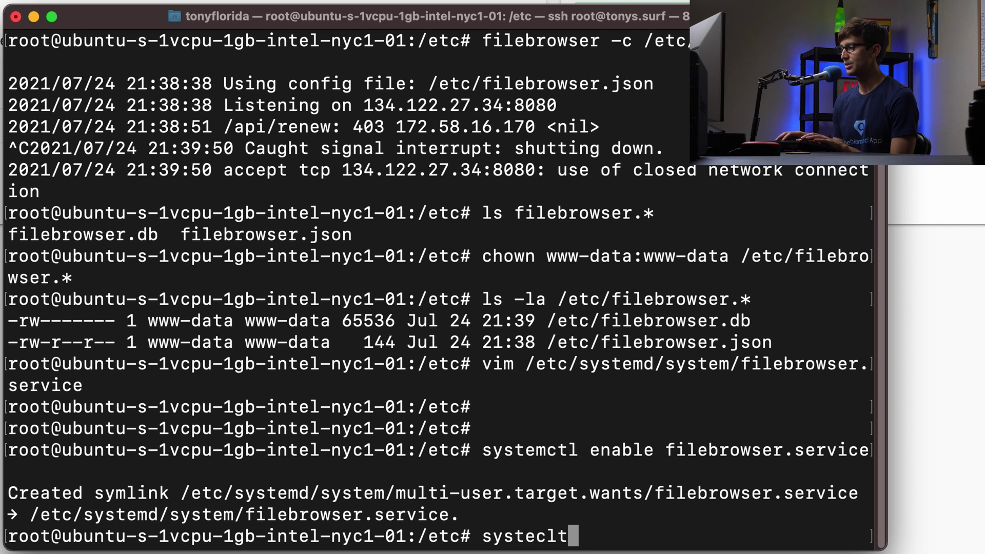
key("BackSpace")
key("BackSpace")
key("BackSpace")
type("mct")
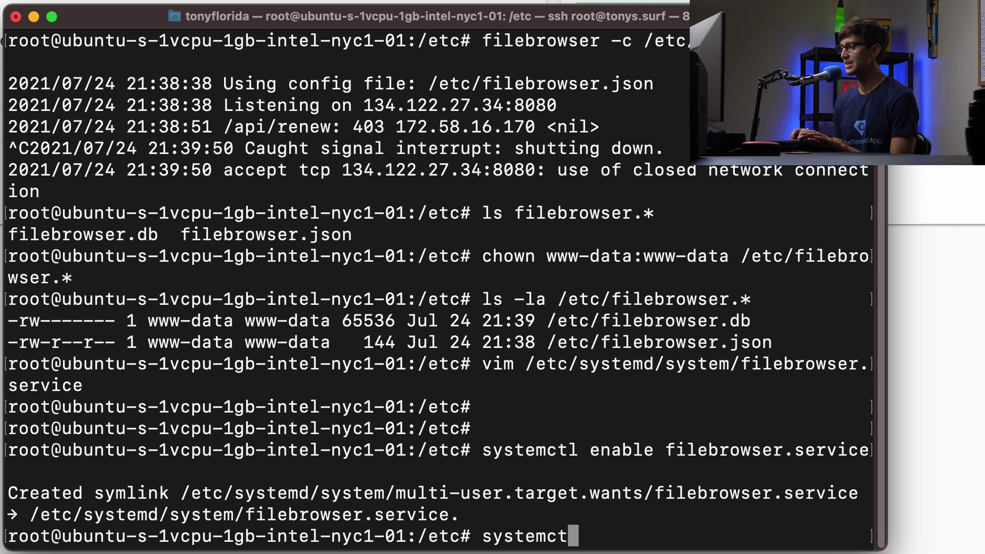
type("l state fi")
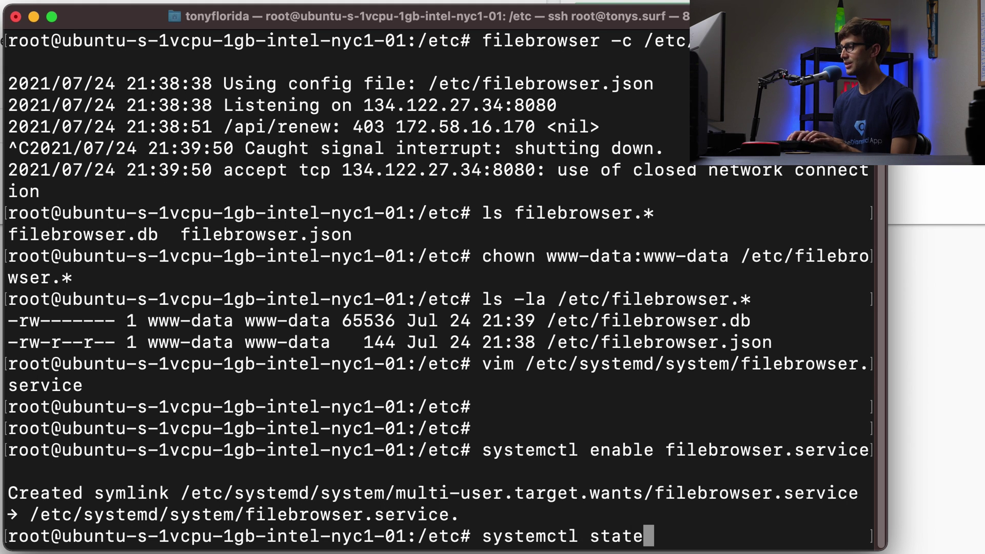
key("BackSpace")
key("BackSpace")
key("BackSpace")
key("BackSpace")
key("BackSpace")
type("rt filebrowser.service")
key("Return")
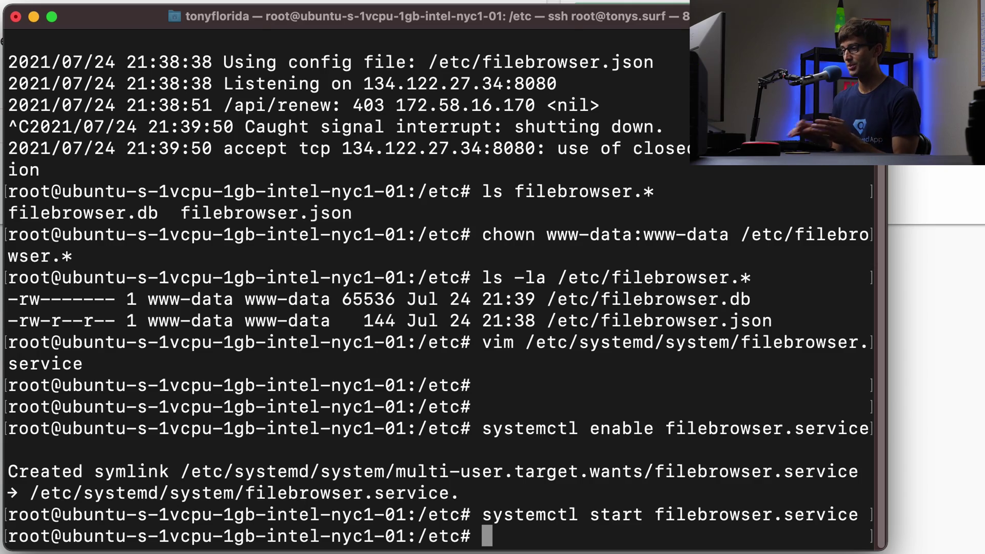
key("Return")
key("Return")
key("Return")
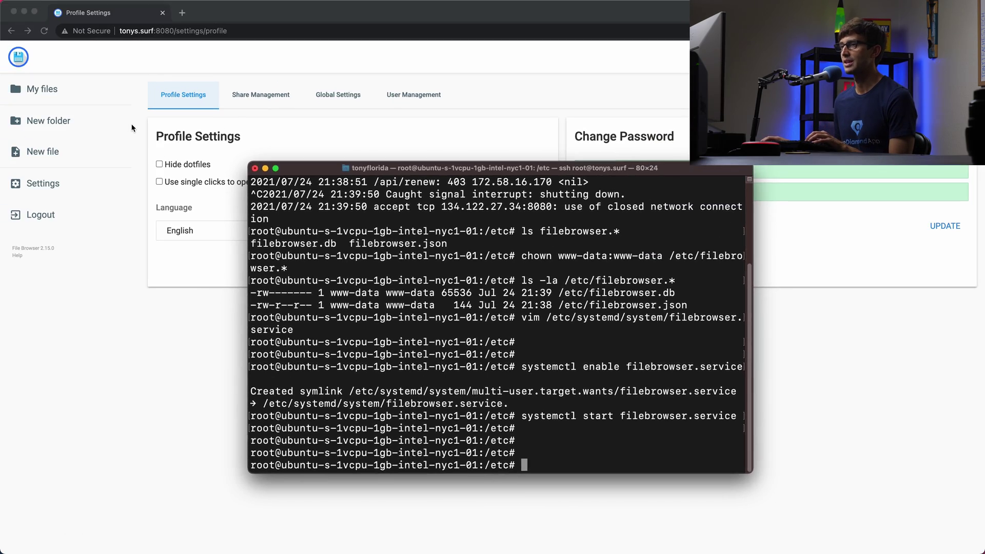
Remove /settings/profile from the address to load File Browser's root at tonys.surf:8080
left_click(132, 128)
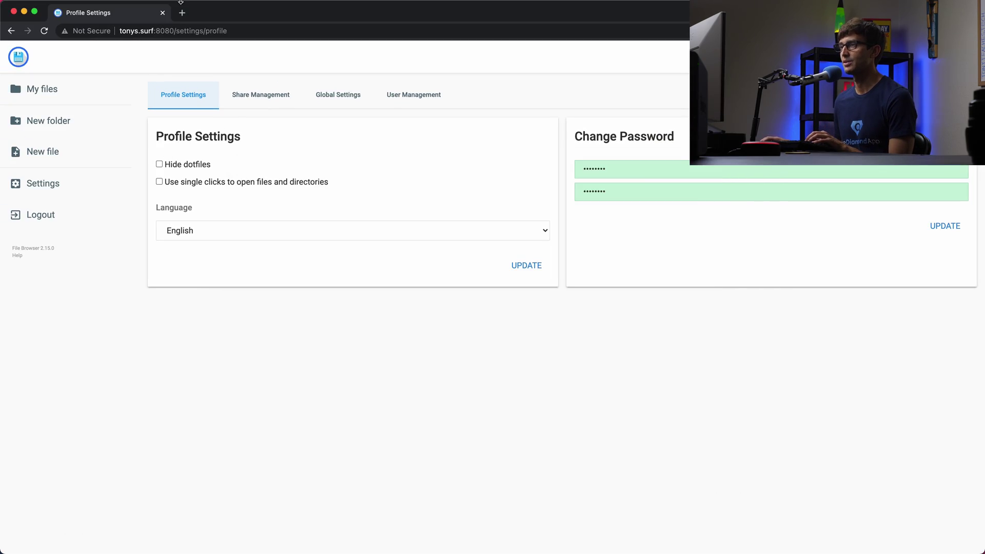
left_click(170, 31)
key("Left")
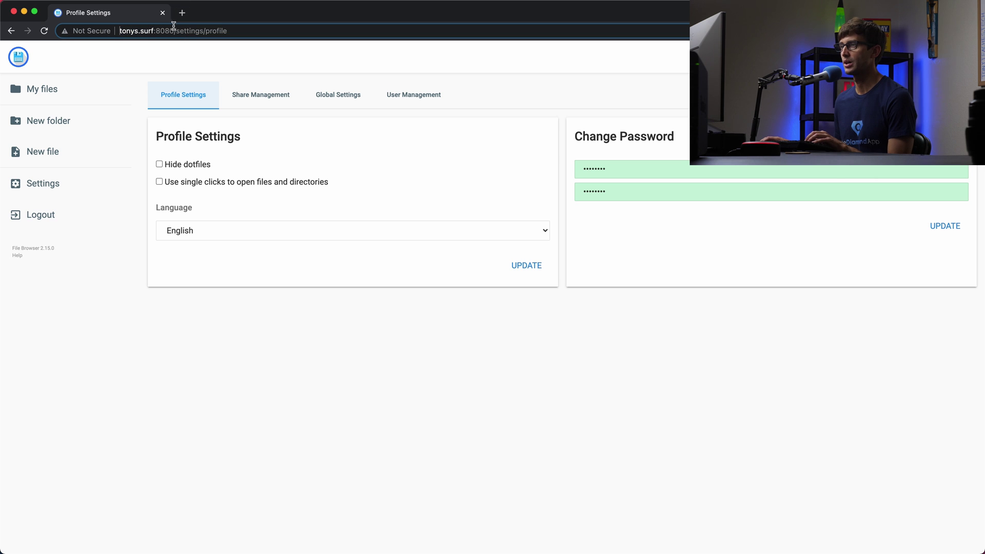
left_click_drag(180, 32, 358, 29)
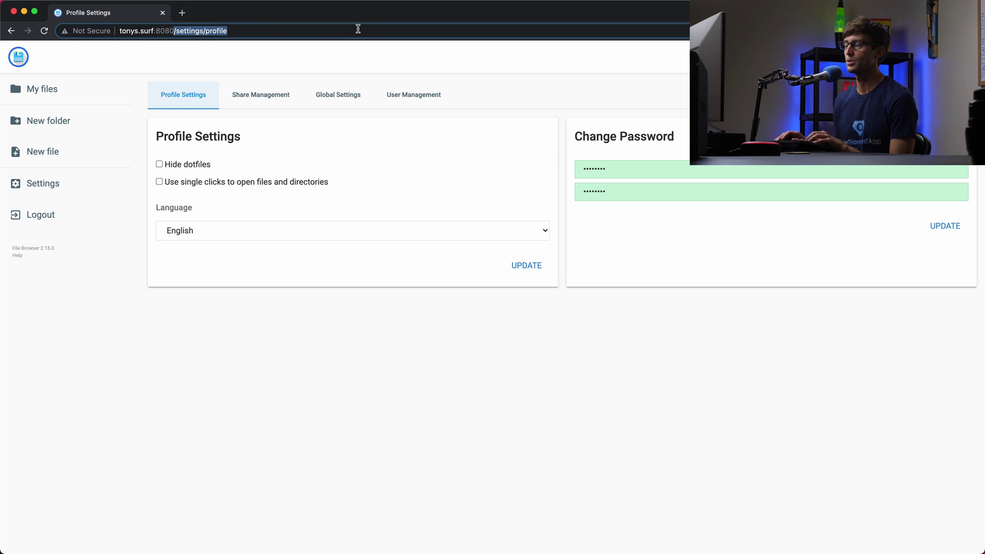
key("BackSpace")
key("Return")
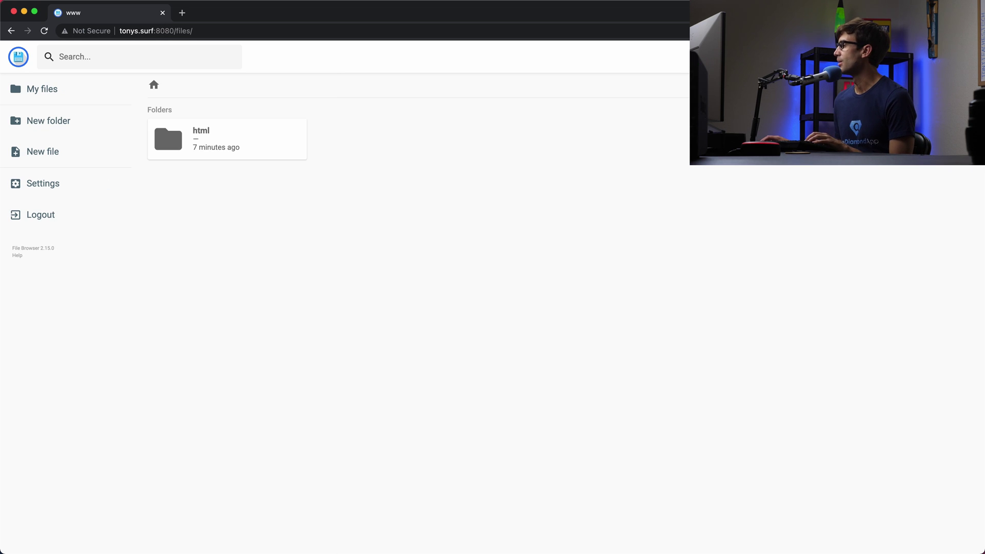
Run systemctl status filebrowser.service in Terminal and confirm it shows active (running)
key("super+Tab")
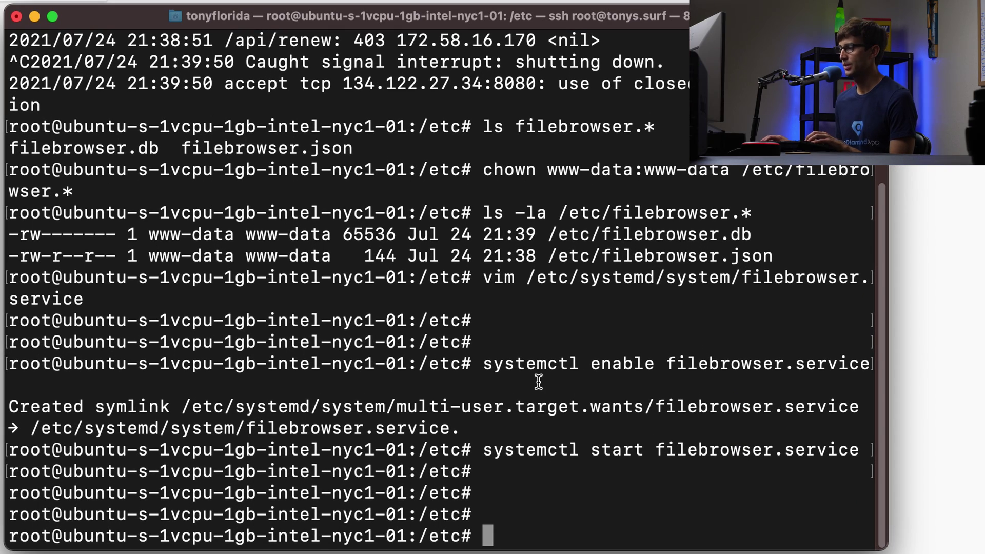
type("system")
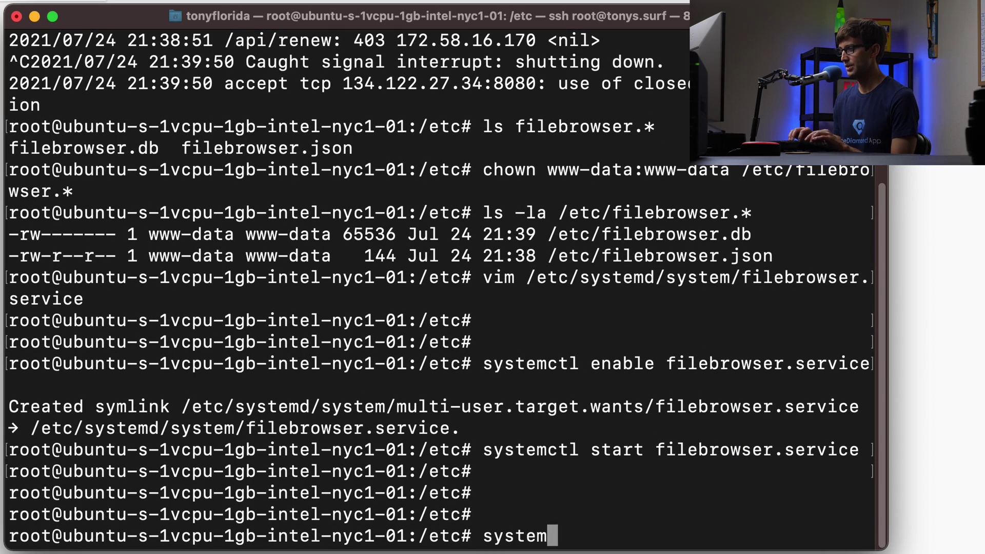
type("ctl status filebrowser.service")
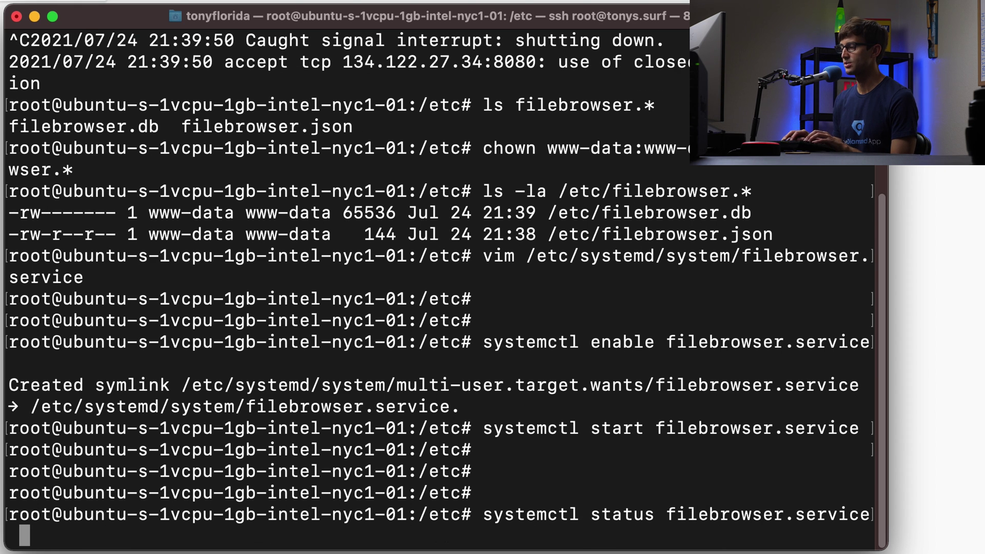
key("Return")
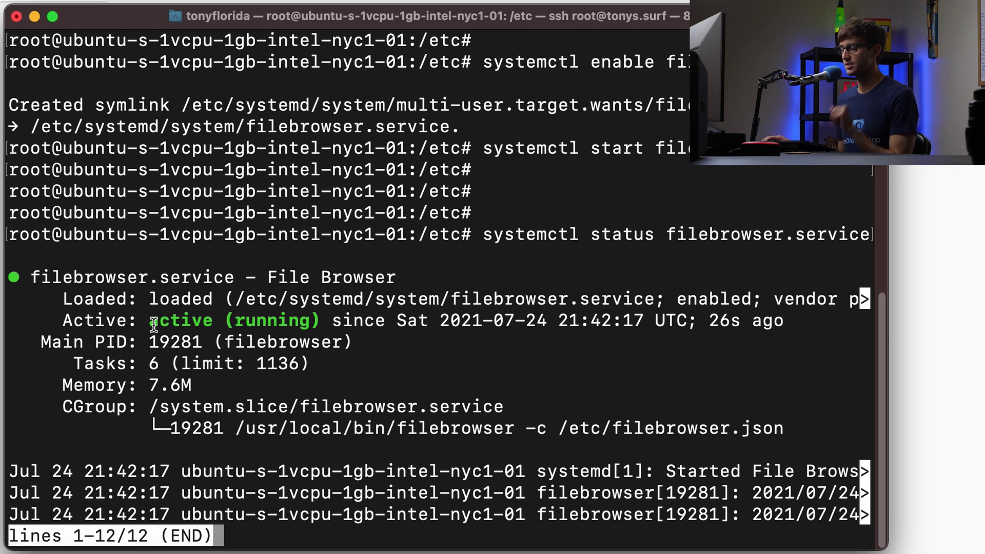
left_click_drag(150, 322, 303, 325)
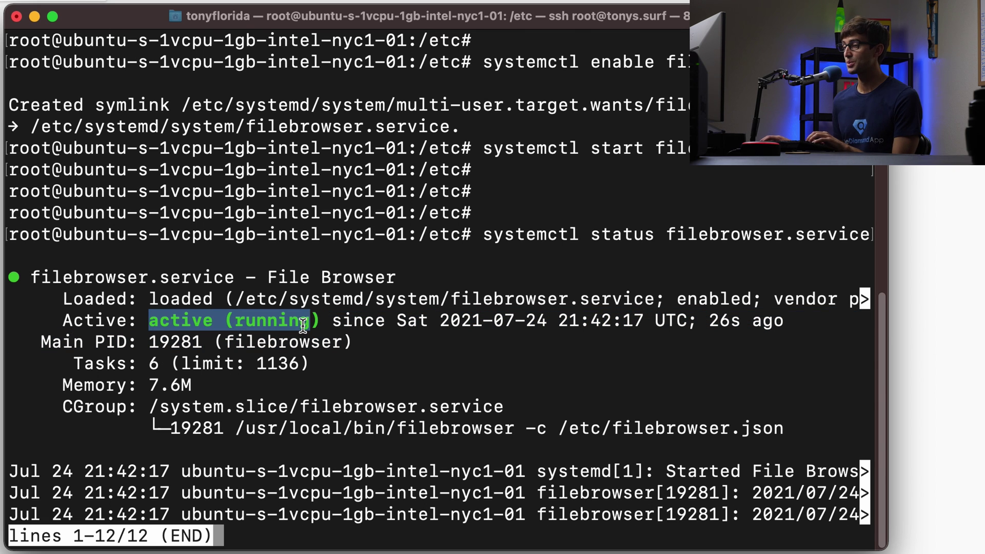
left_click(303, 324)
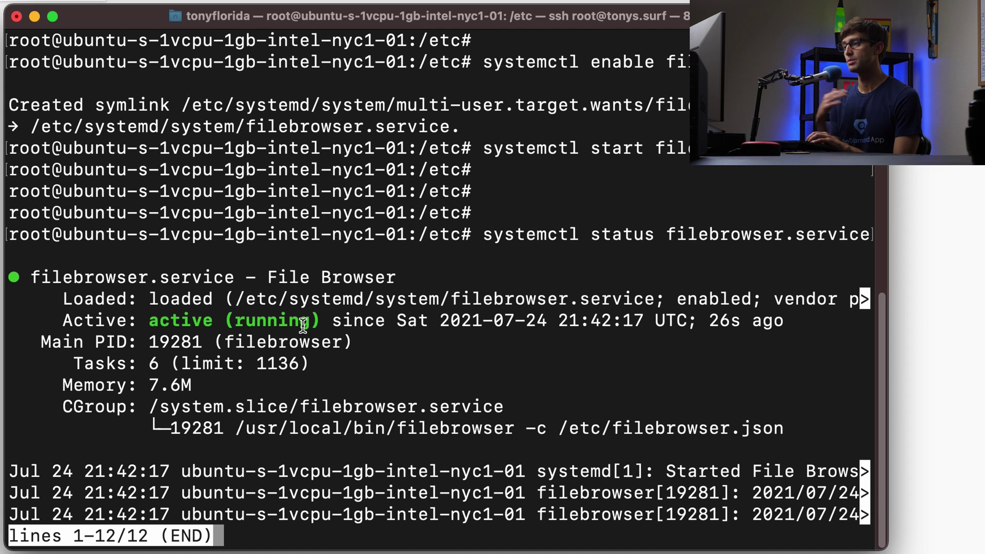